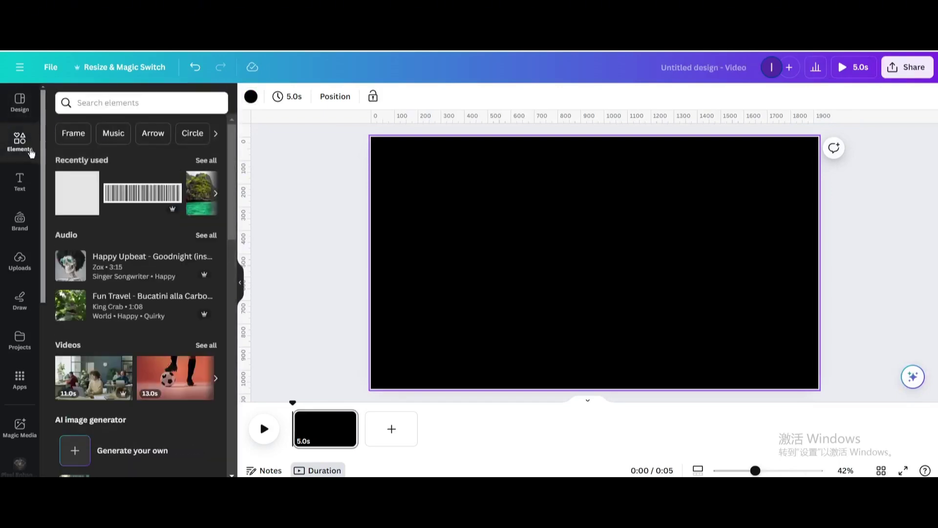
Place the turquoise-water island photo from Recently used onto the black video page.
click(197, 194)
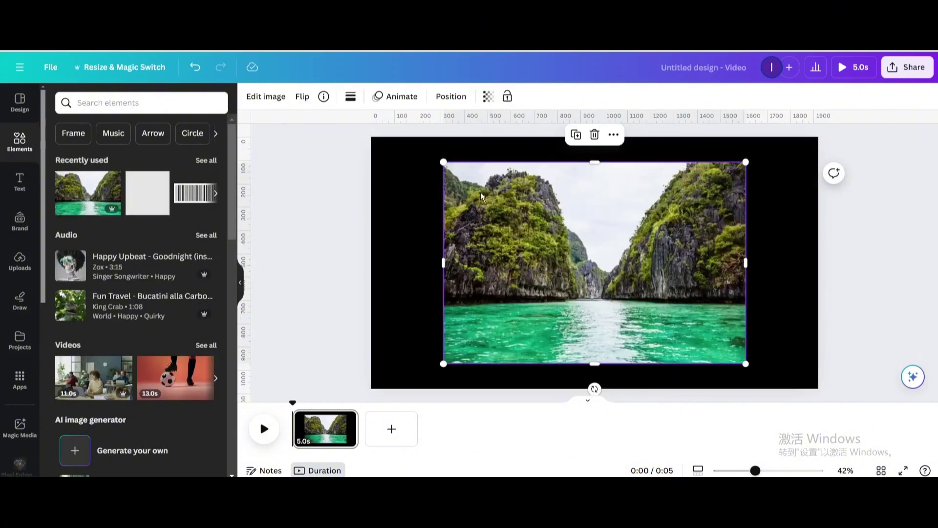
scroll(98, 318, down, 9)
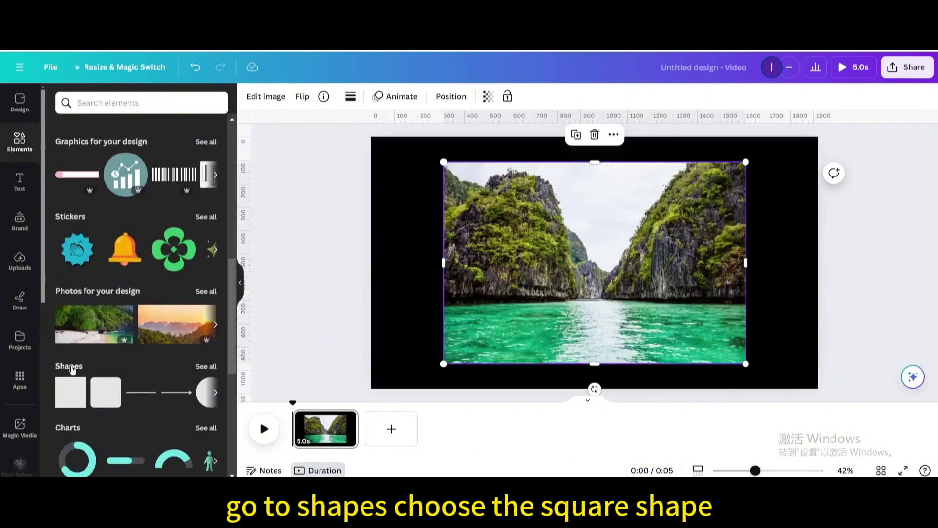
Add a square and reshape it into a thin vertical strip spanning the photo's full height.
click(62, 397)
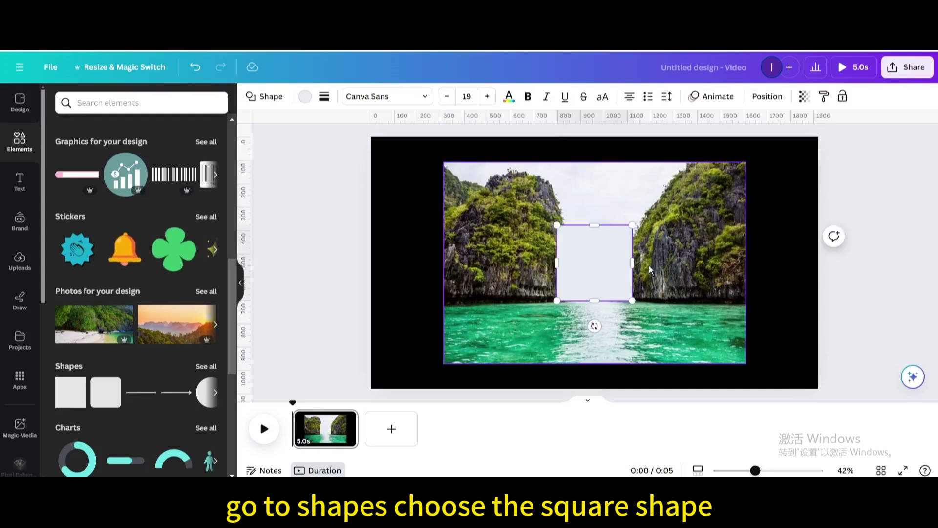
drag(633, 263, 574, 268)
drag(565, 227, 564, 162)
drag(565, 302, 560, 362)
Colour the strip a deeper yellow, #FFCC00, and keep it selected.
click(303, 99)
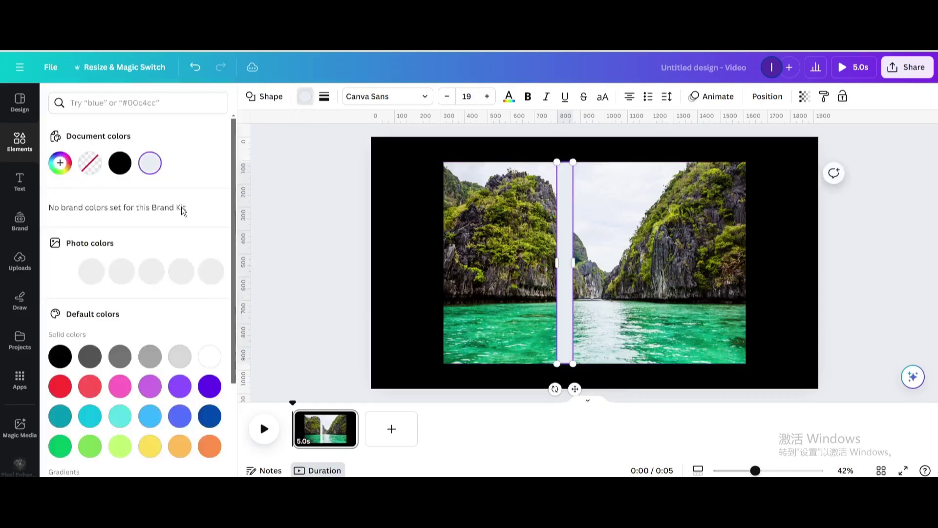
click(151, 446)
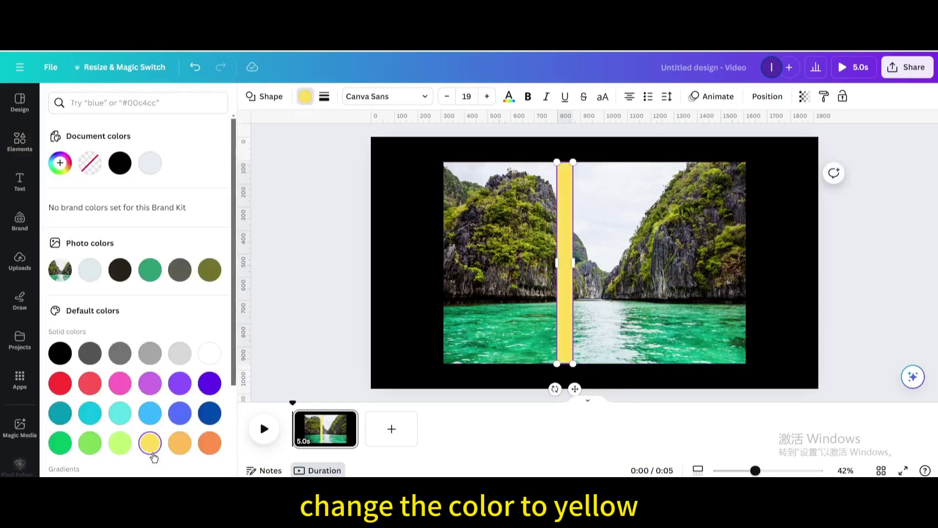
click(59, 163)
drag(156, 219, 219, 209)
click(316, 191)
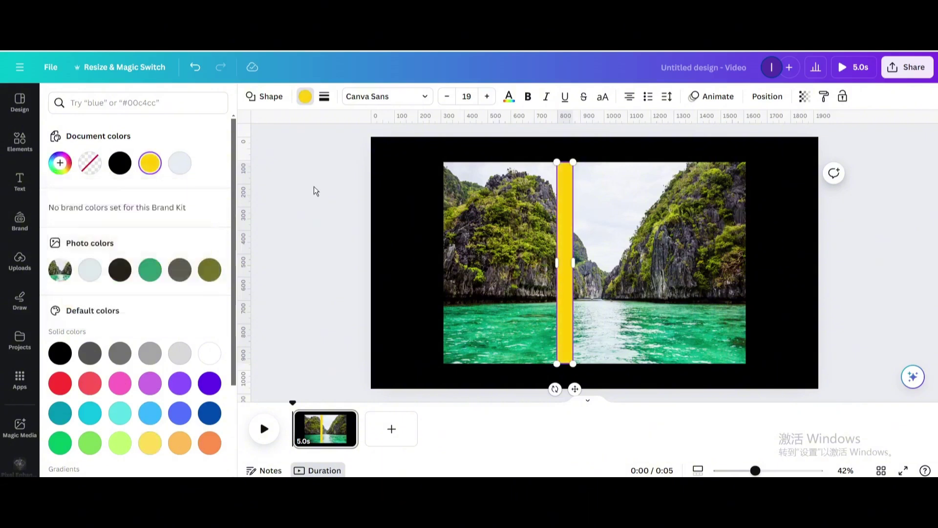
click(553, 205)
click(563, 213)
Position the yellow strip on the left and a duplicate on the right as the frame sides.
drag(564, 211, 535, 215)
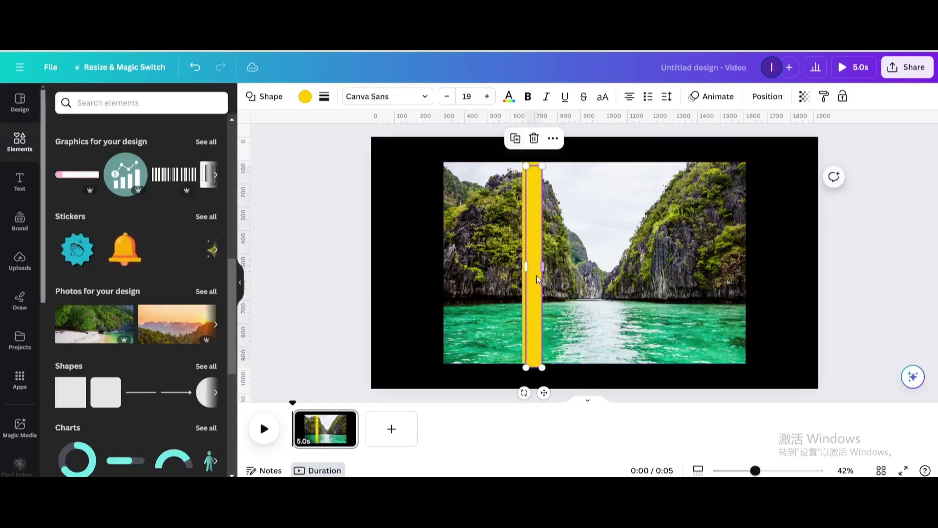
drag(543, 392, 670, 394)
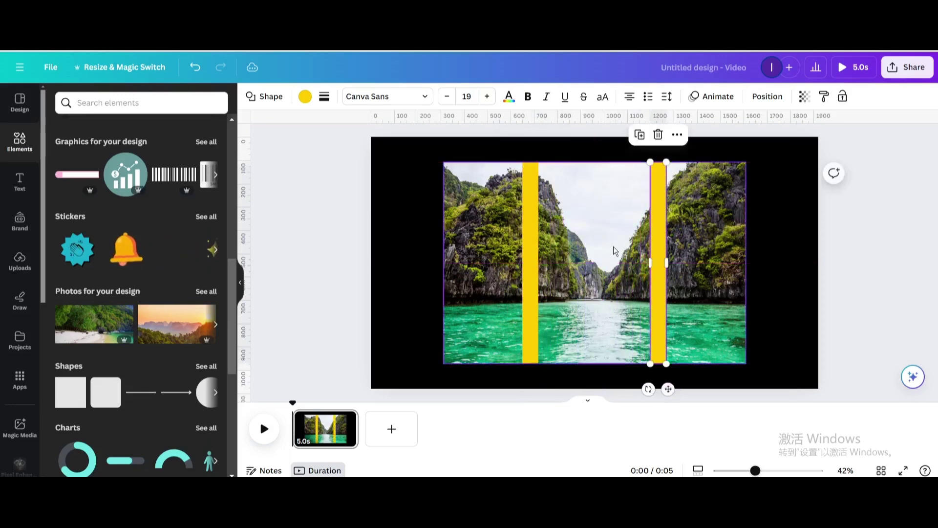
click(639, 134)
Add horizontal yellow strips across the top and bottom to close the rectangular frame.
drag(776, 389, 504, 179)
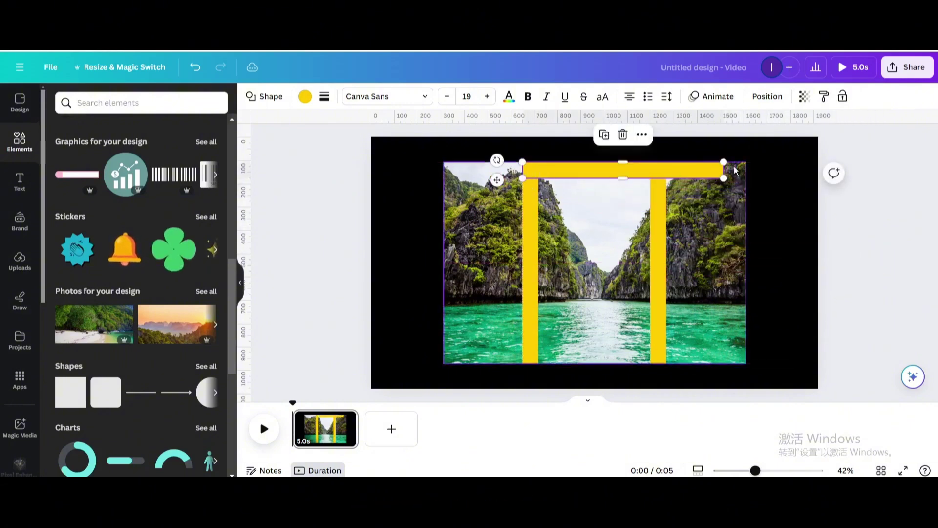
drag(722, 170, 663, 168)
click(575, 135)
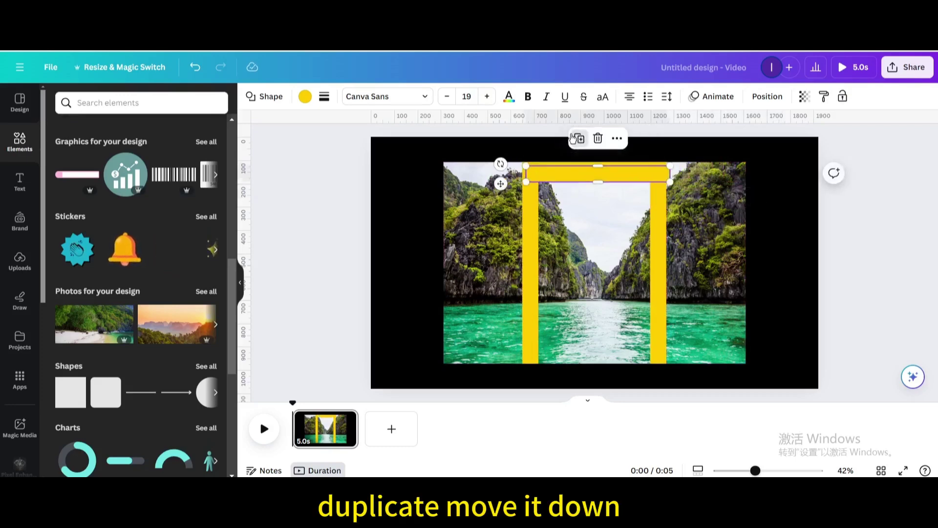
drag(500, 184, 496, 366)
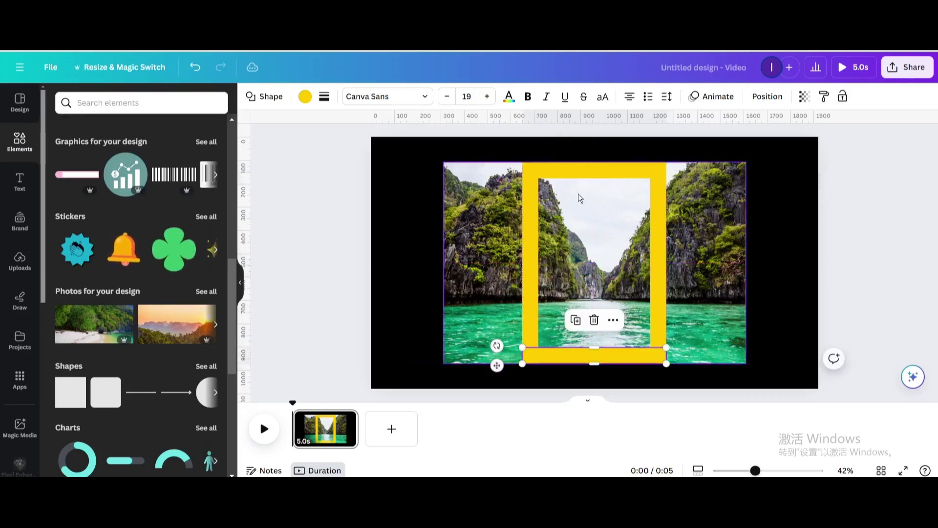
click(19, 180)
Add a 'SCENIC' heading in the Anton font, coloured turquoise.
click(106, 206)
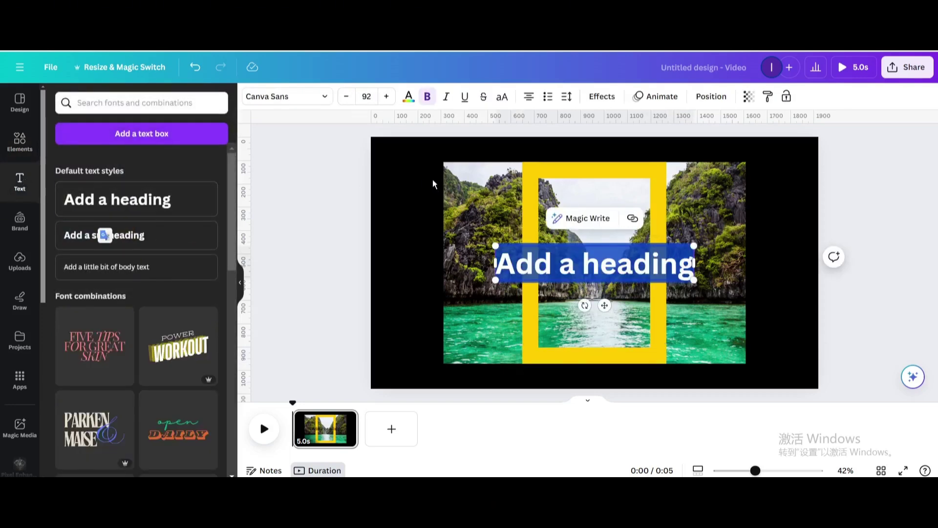
text(SCENIC)
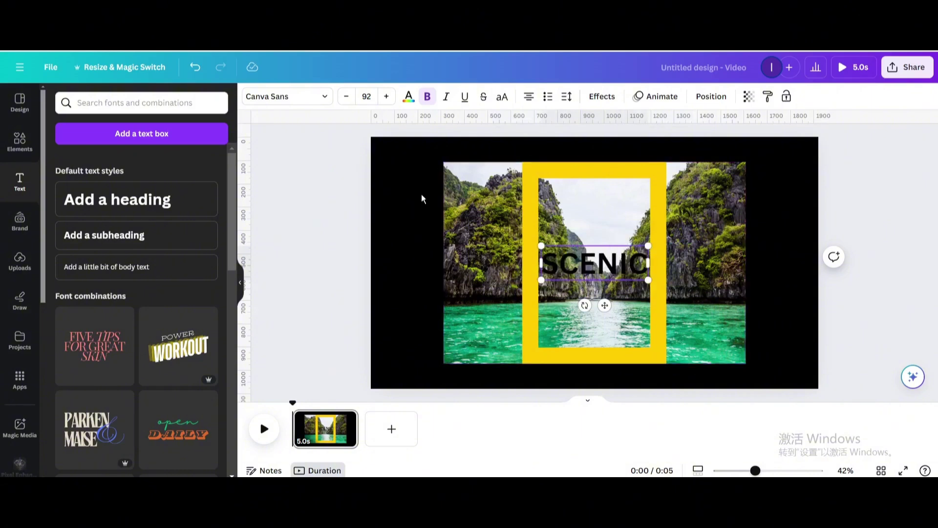
click(422, 194)
click(534, 254)
click(557, 264)
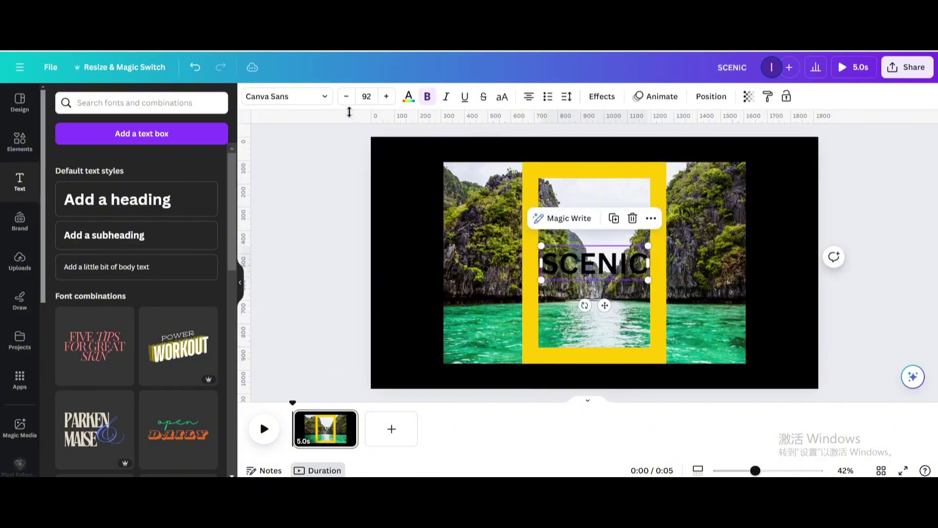
click(322, 96)
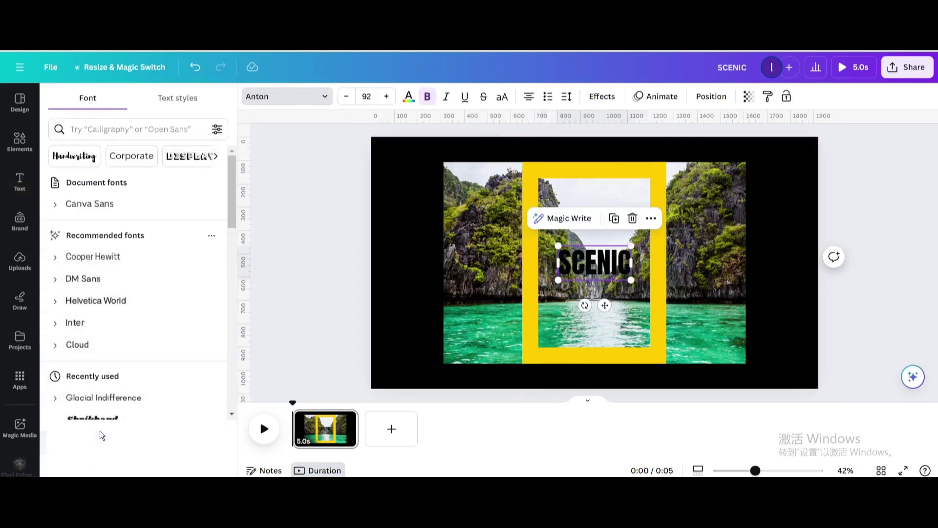
click(408, 98)
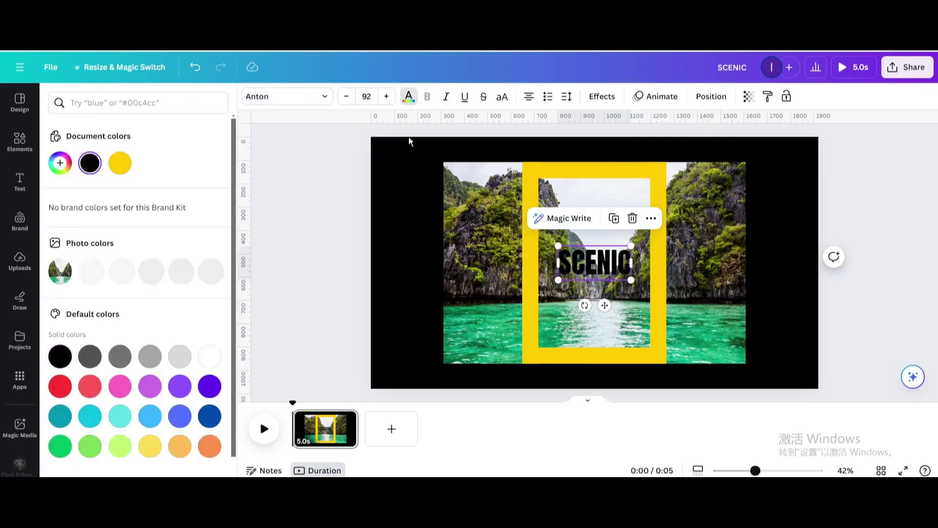
click(121, 413)
Move SCENIC to the top of the frame, widen its letter spacing to 230, and add lines below.
drag(605, 306, 607, 243)
click(566, 96)
drag(593, 140, 614, 142)
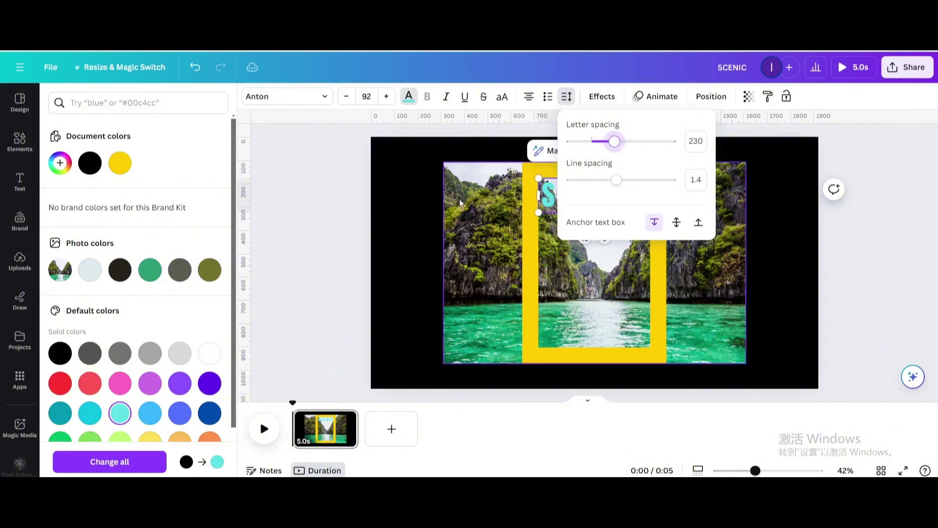
click(425, 202)
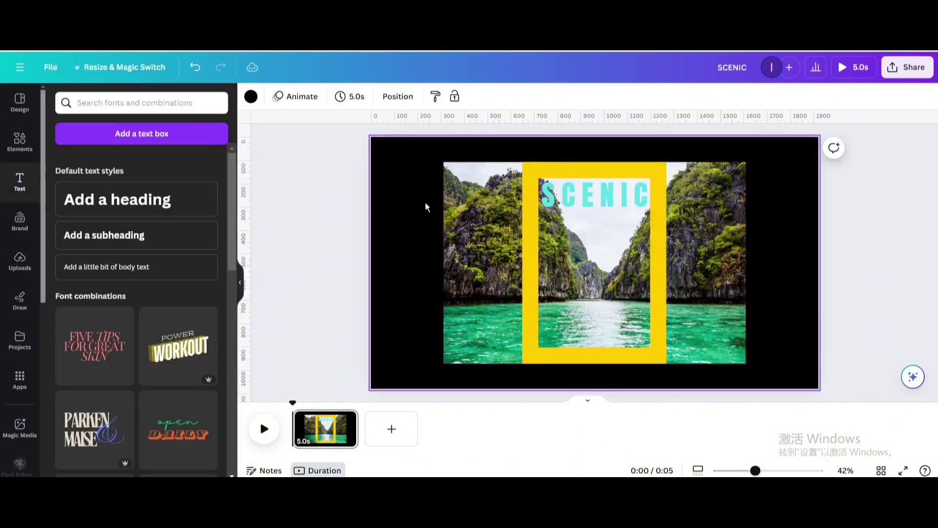
click(645, 191)
double_click(646, 189)
key(Return)
key(Return)
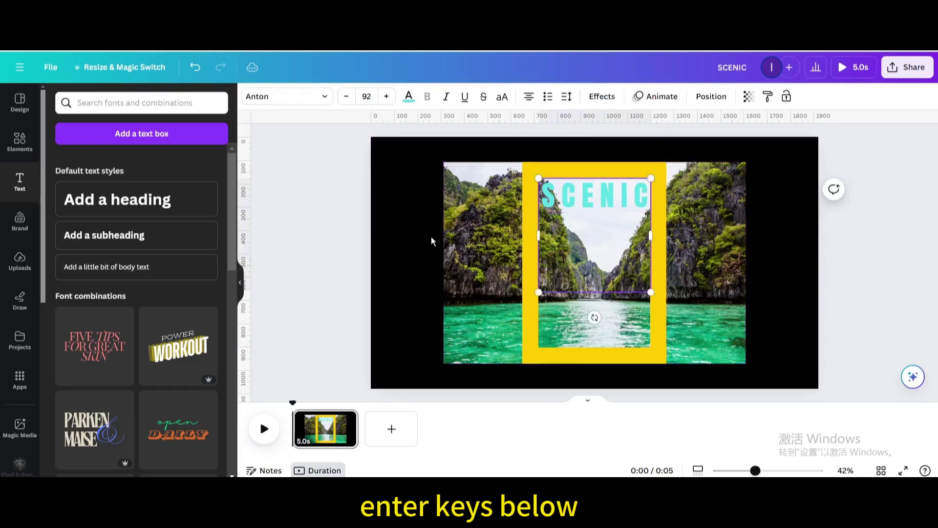
click(411, 243)
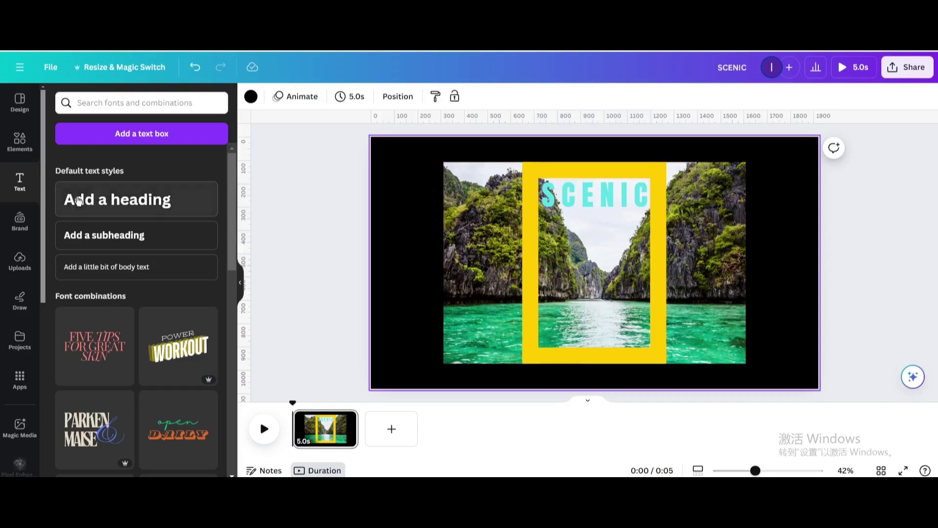
Add a two-line, left-aligned 'the Landscape' heading with line spacing 0.93.
click(123, 202)
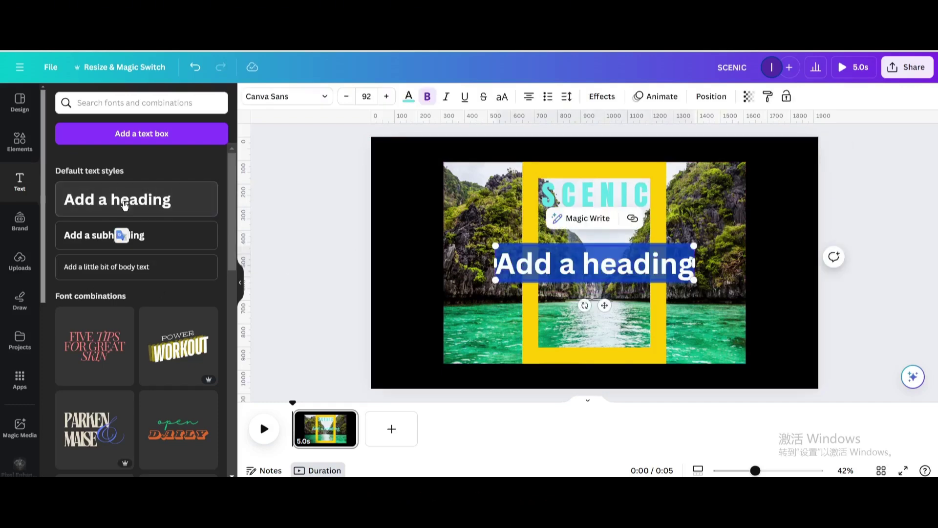
text(the Landscape)
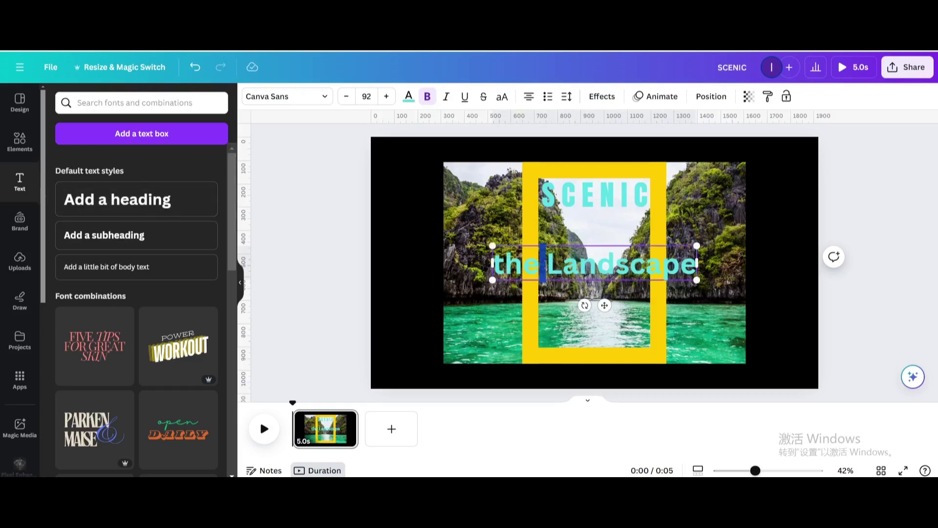
key(Return)
click(499, 272)
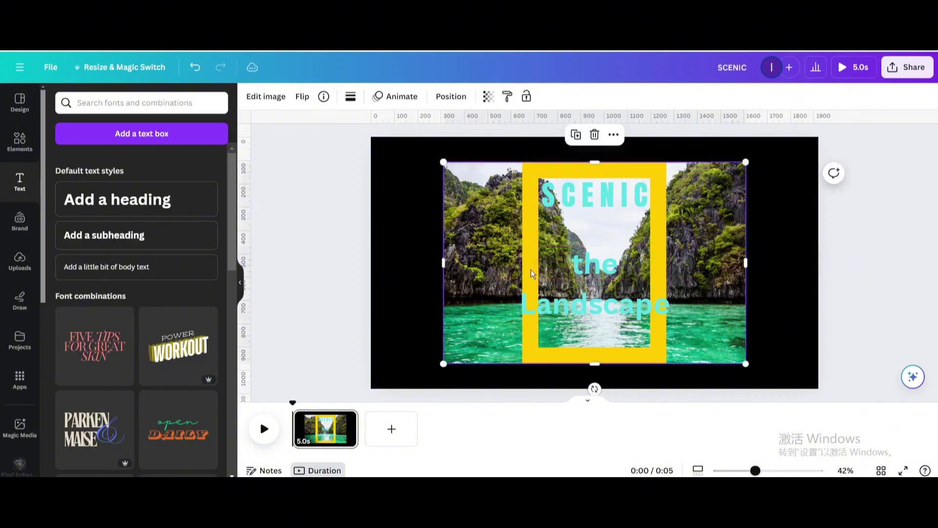
click(533, 266)
click(530, 104)
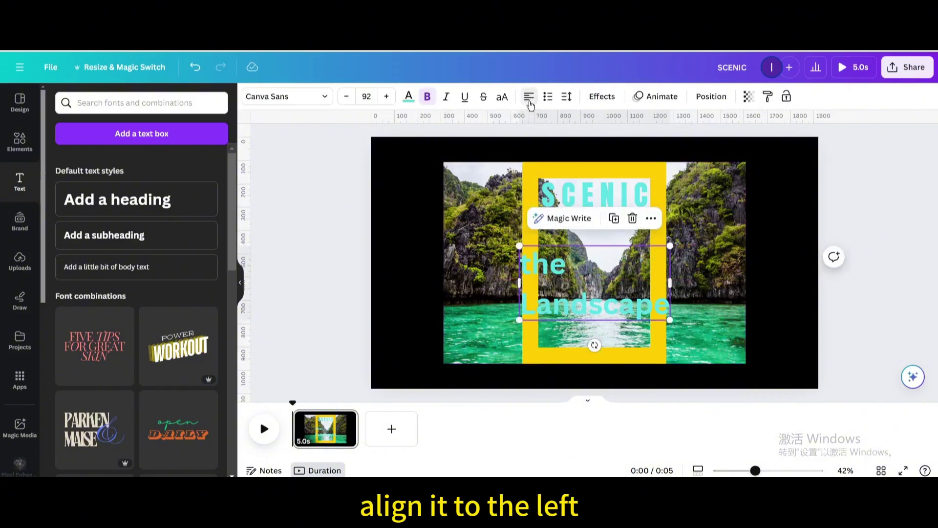
click(567, 98)
drag(607, 182, 594, 183)
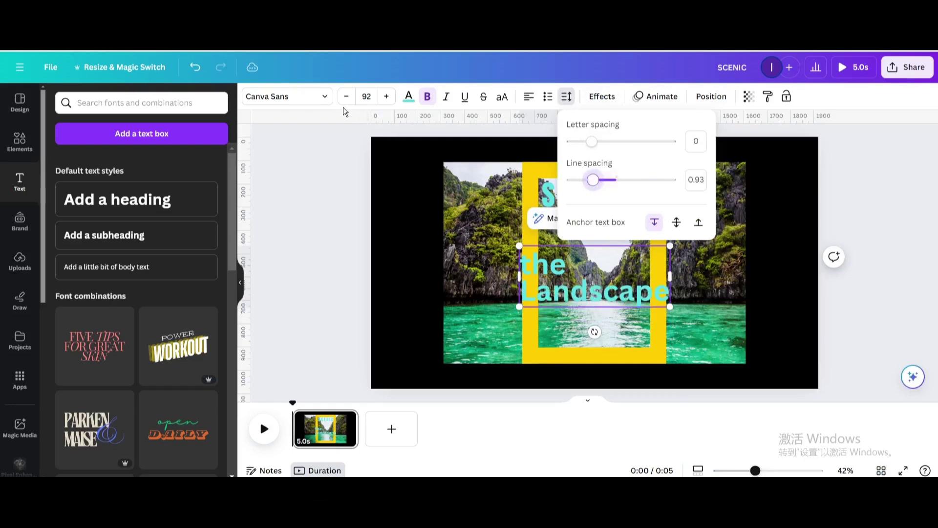
Set 'the Landscape' in the Shrikhand font and add empty lines above it.
click(324, 99)
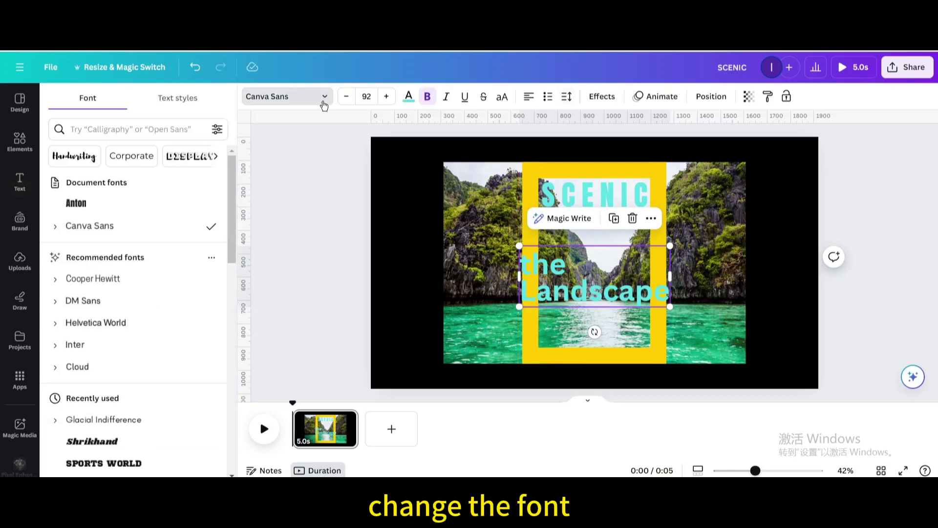
scroll(149, 329, down, 1)
click(176, 380)
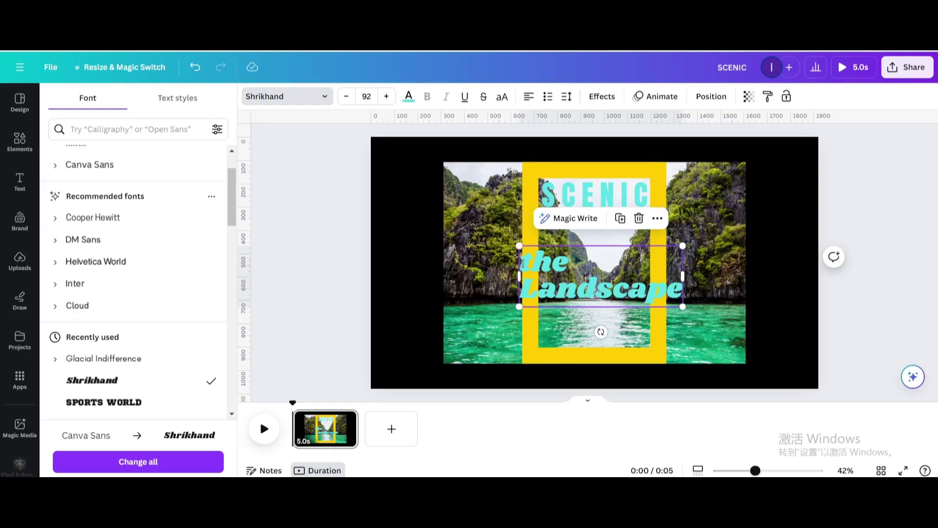
double_click(517, 253)
key(Return)
key(Return)
key(Return)
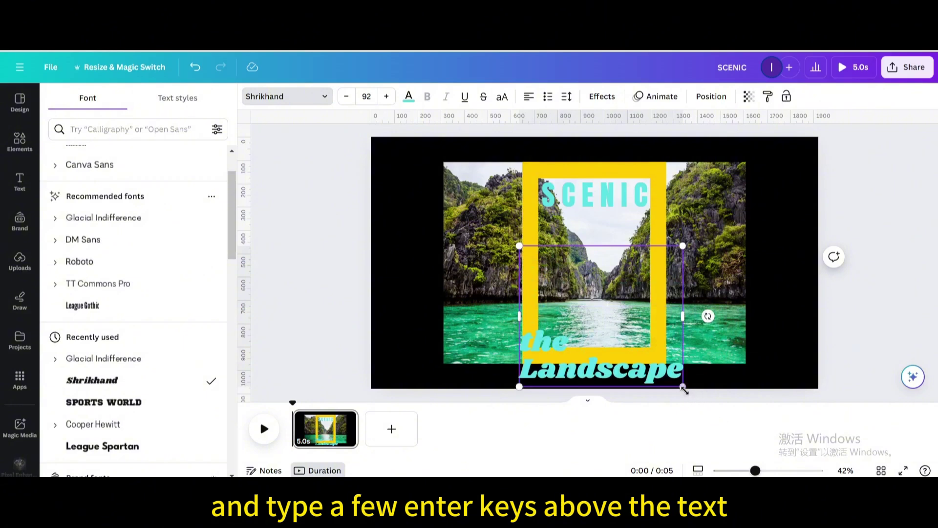
Shrink 'the Landscape' to about 62.5 and move it higher below SCENIC.
drag(683, 387, 648, 355)
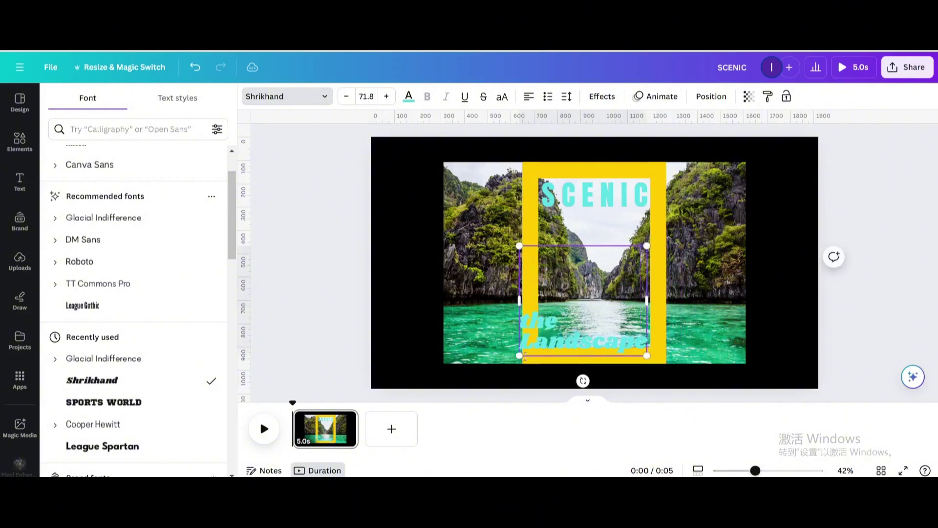
drag(520, 355, 539, 343)
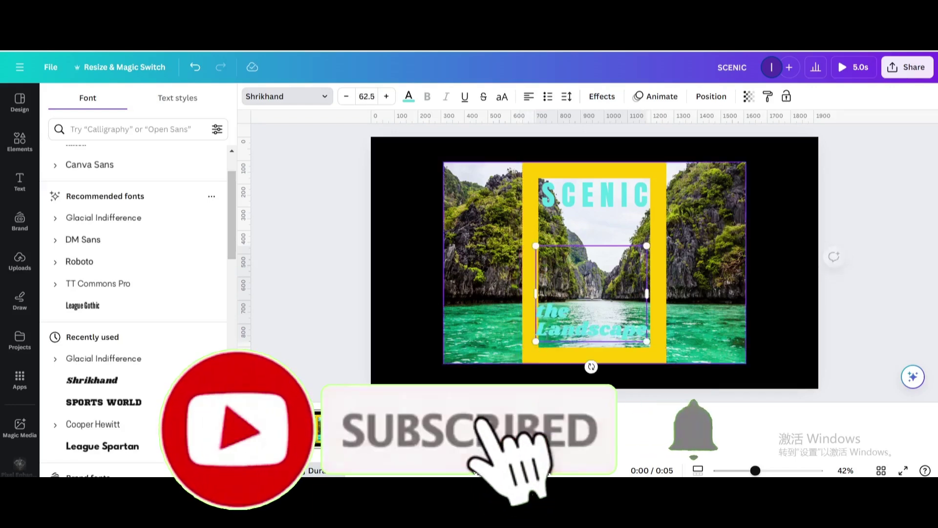
click(555, 306)
click(556, 306)
drag(555, 306, 562, 271)
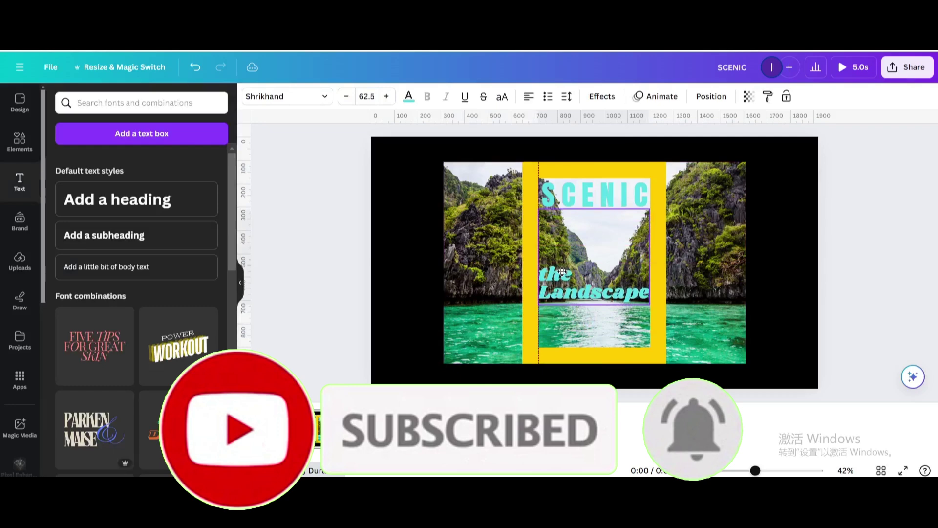
Search Elements for 'Barcode' and add a barcode photo to the design.
click(419, 282)
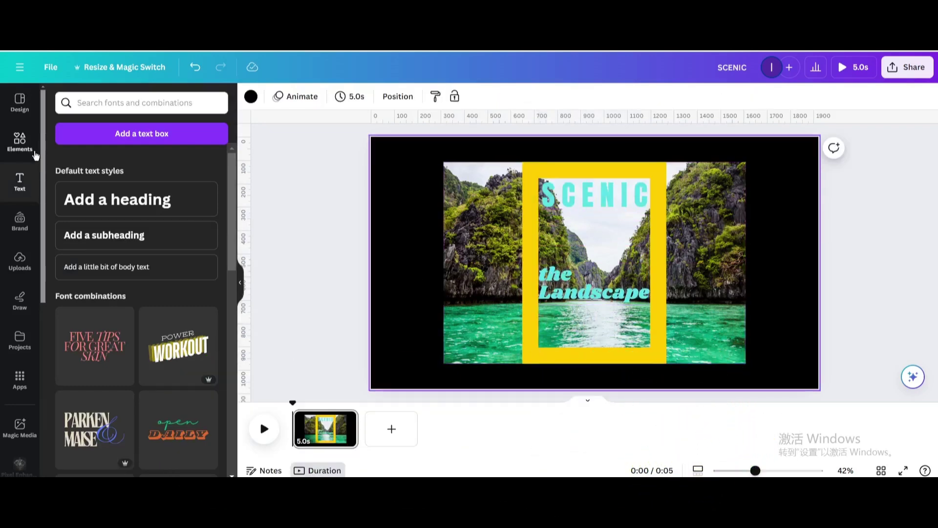
click(20, 142)
click(108, 112)
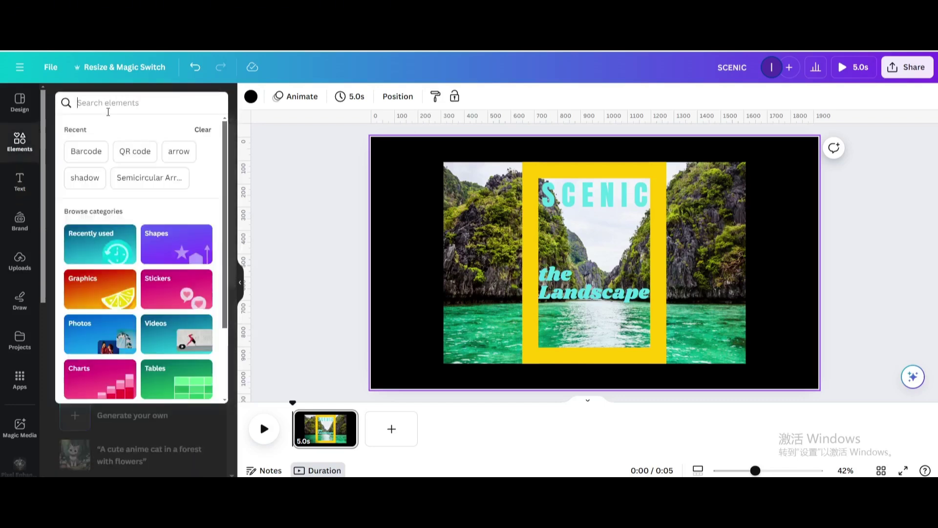
click(87, 151)
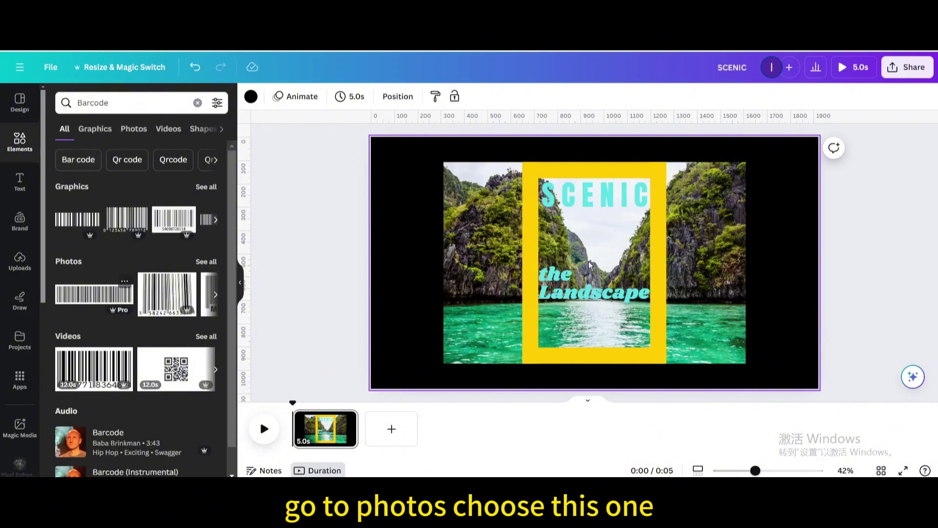
drag(592, 265, 593, 264)
Shrink the barcode onto the frame's bottom and group it with the bottom yellow strip.
drag(395, 215, 688, 296)
drag(751, 336, 607, 370)
drag(547, 323, 570, 328)
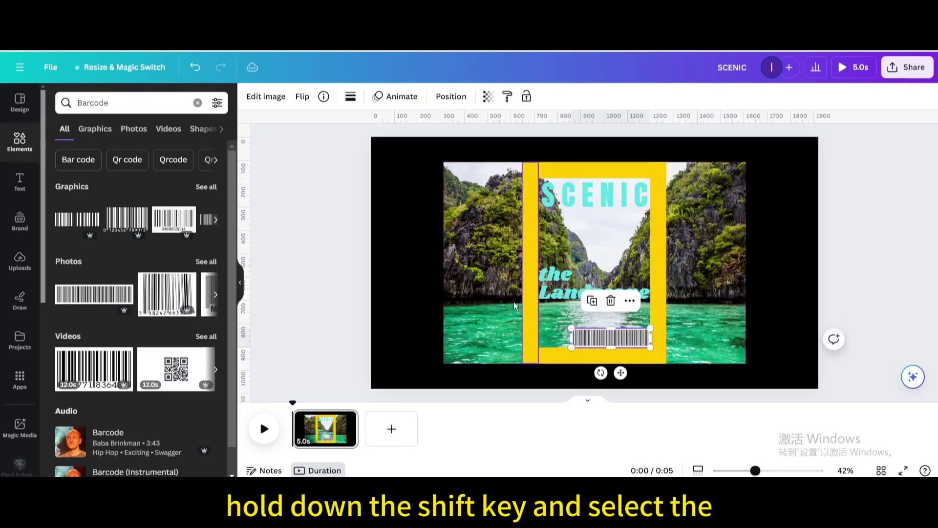
shift+click(553, 352)
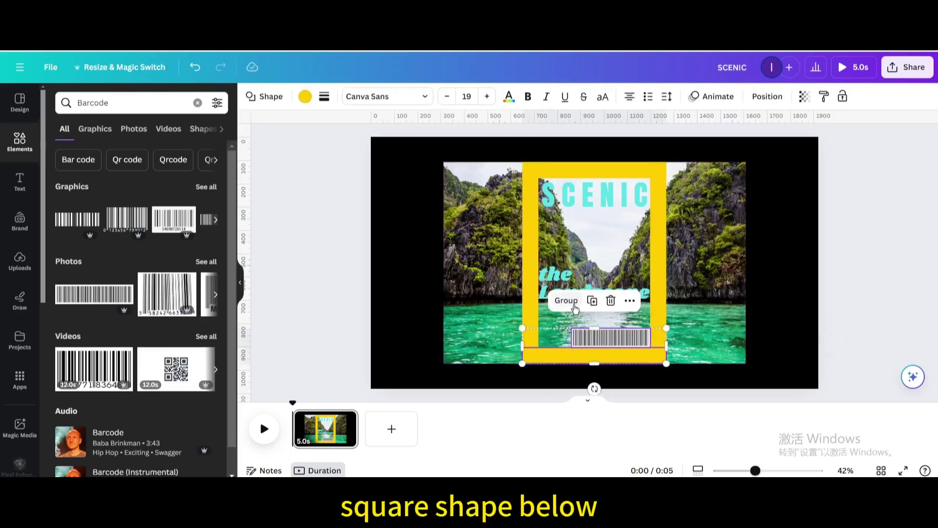
click(567, 301)
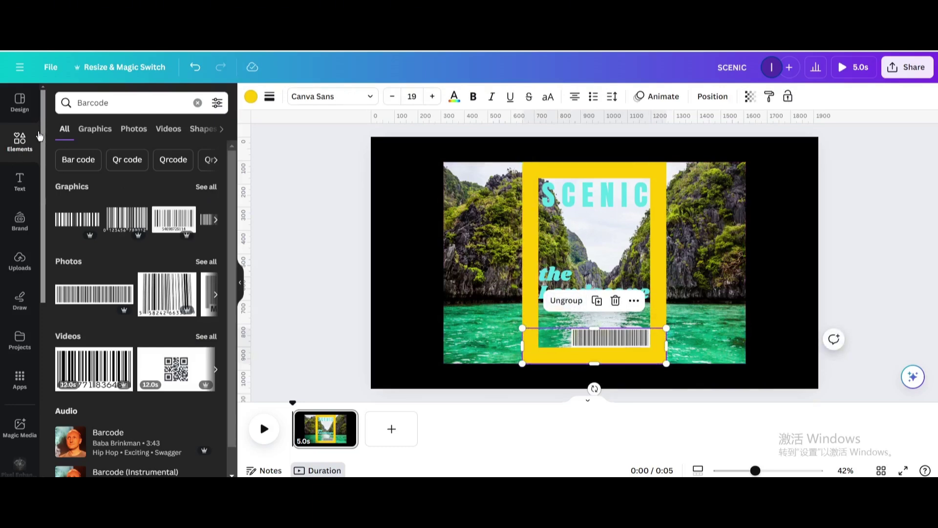
Add a square at the page's top-left, stretch it full height, and colour it black.
click(198, 103)
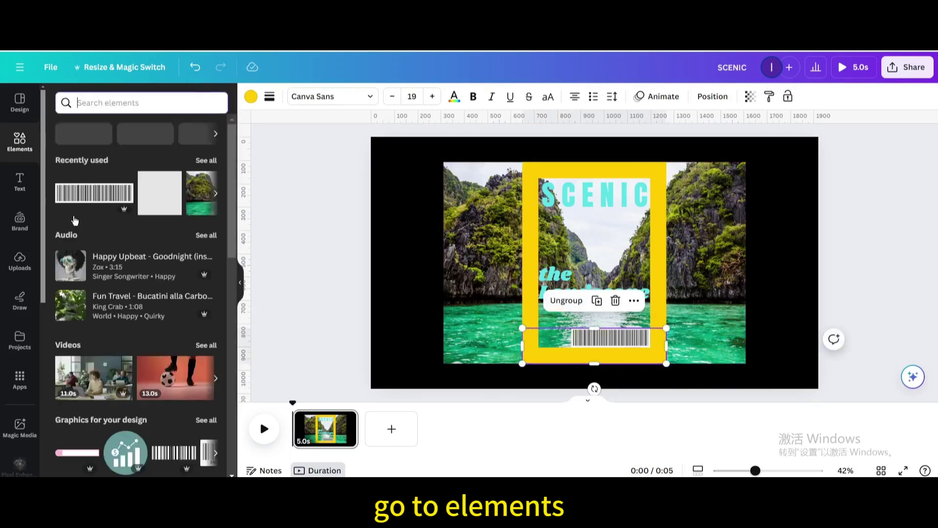
scroll(74, 235, down, 6)
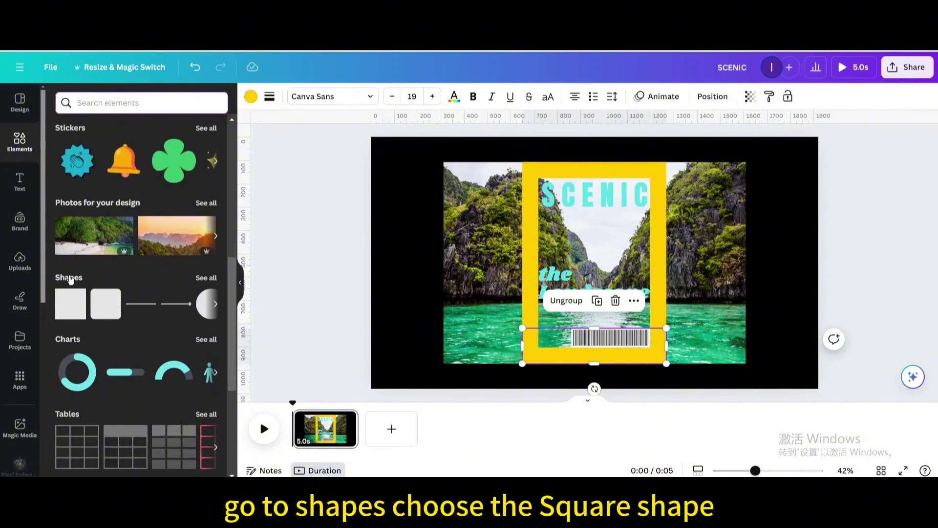
click(70, 304)
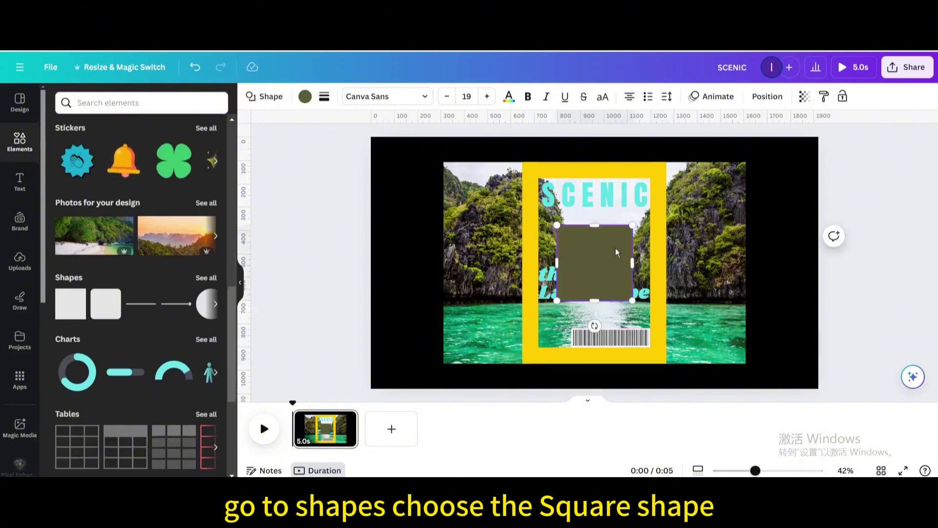
click(702, 246)
drag(588, 254, 524, 181)
drag(446, 215, 464, 389)
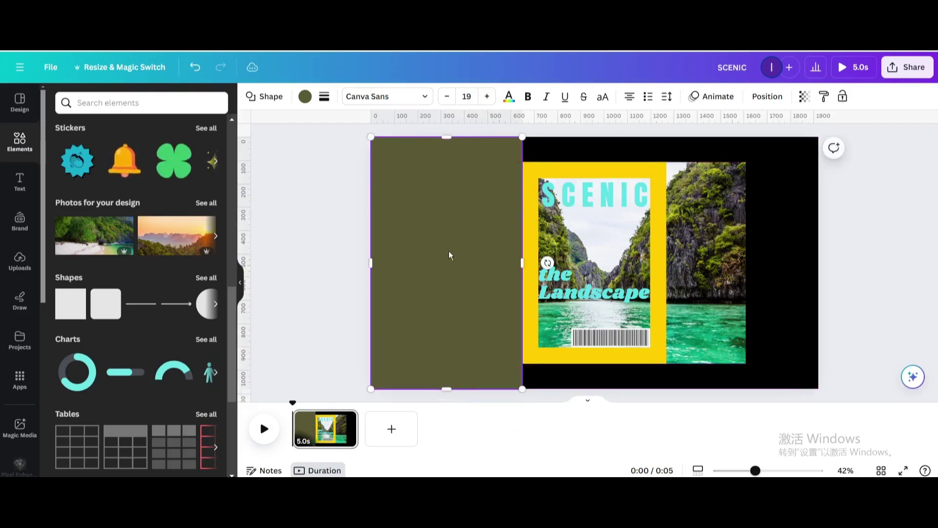
click(303, 97)
click(119, 162)
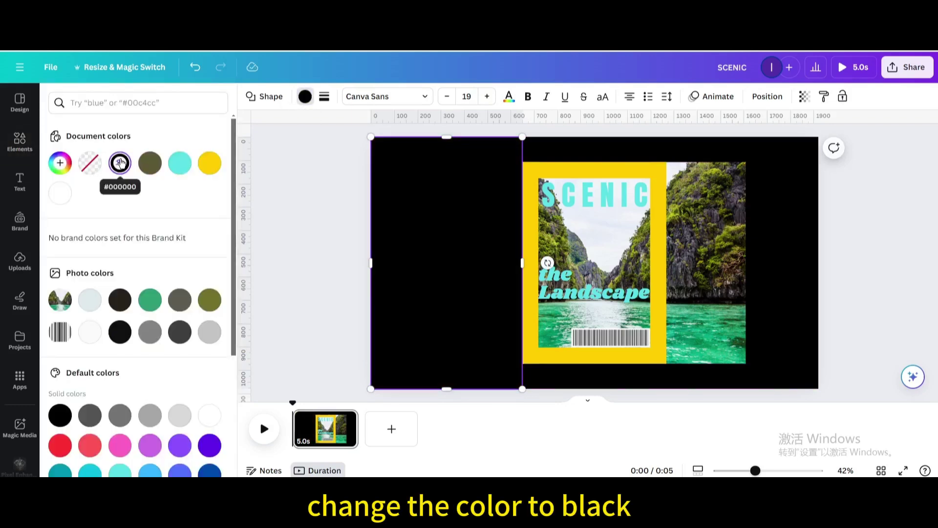
click(59, 415)
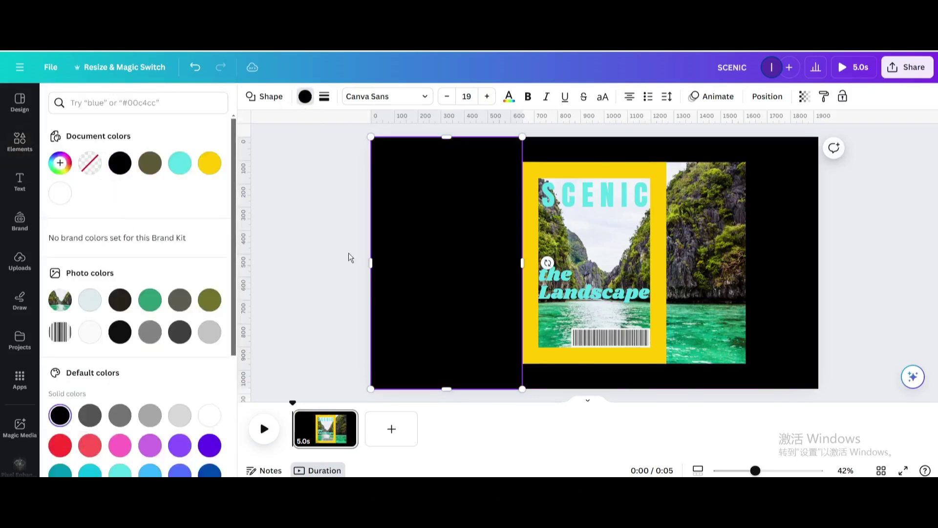
click(458, 213)
Duplicate the black rectangle and move the copy to the page's right side.
click(573, 147)
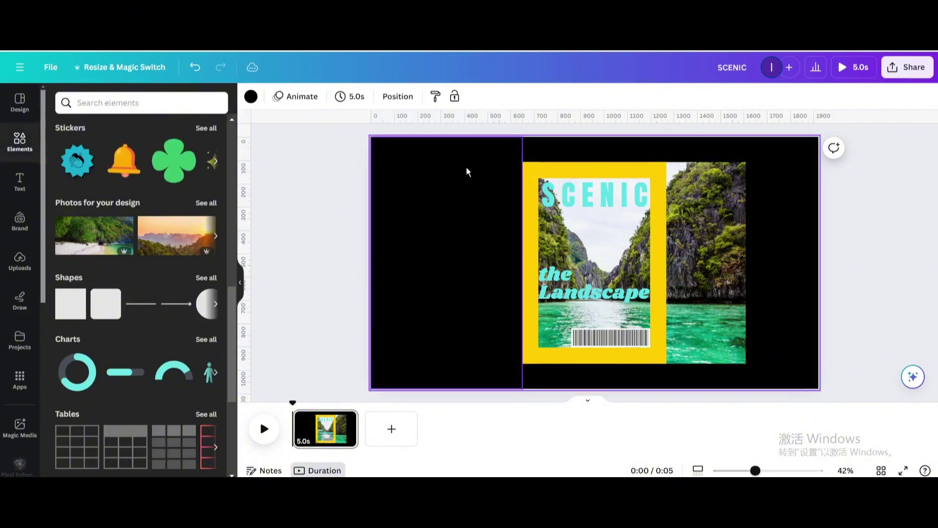
click(466, 167)
click(423, 166)
drag(425, 232, 717, 227)
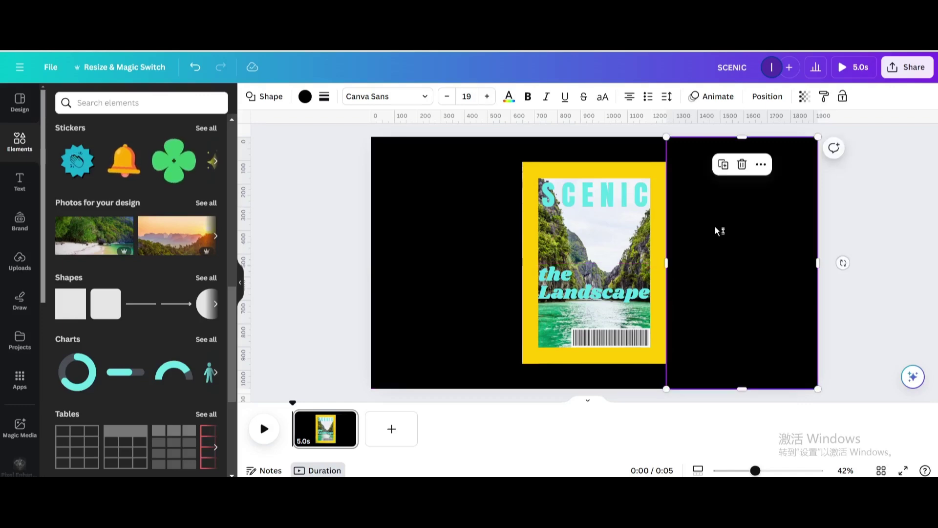
Group the left black rectangle with the left yellow strip, then select the right pair.
click(517, 233)
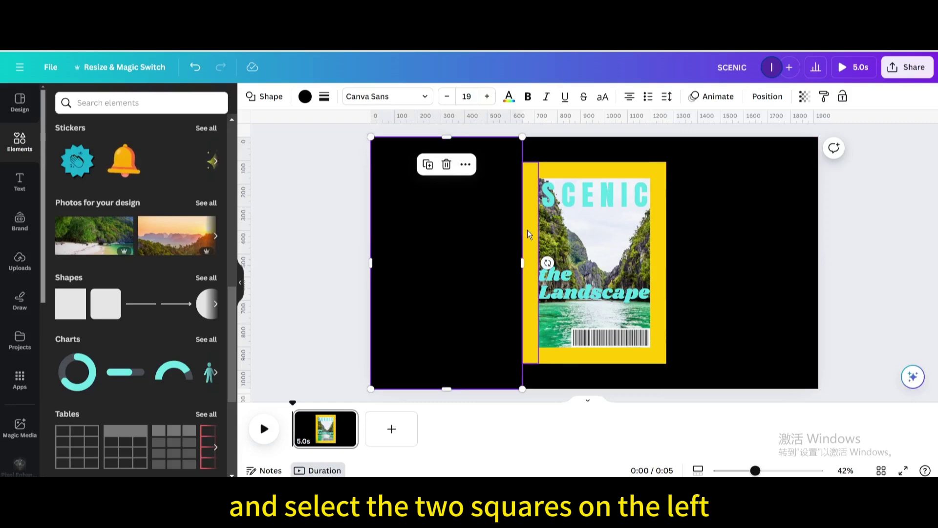
shift+click(527, 230)
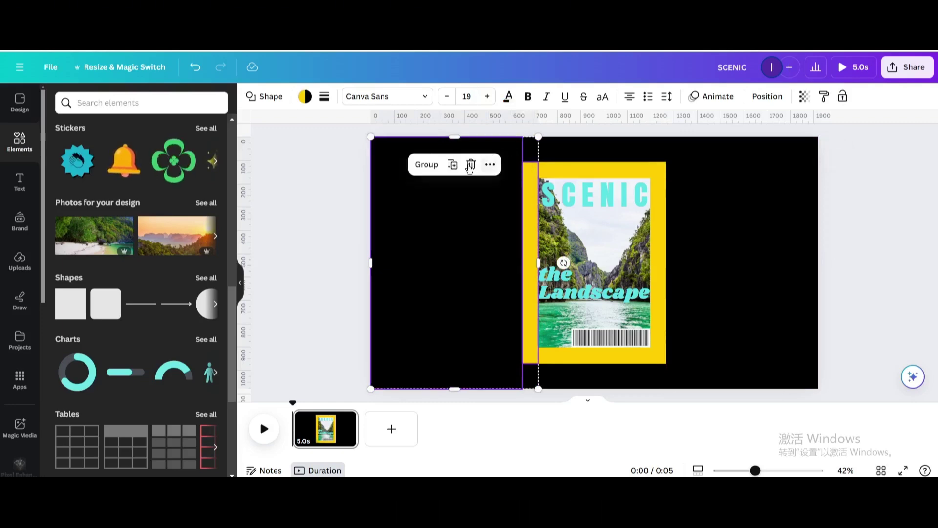
click(426, 165)
click(702, 225)
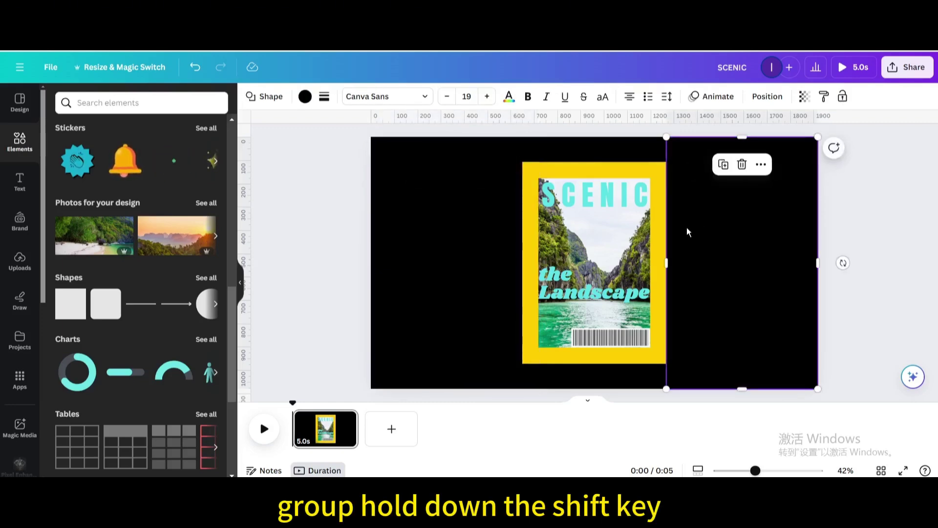
shift+click(657, 227)
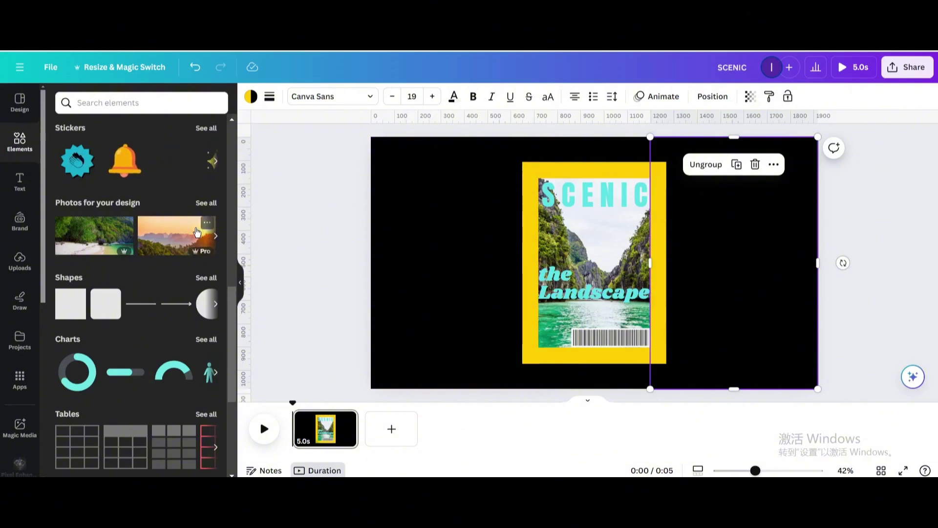
Add a rectangle rotated 90° with transparency 0 and move it over SCENIC.
click(67, 317)
drag(597, 221, 600, 272)
mouse_move(583, 327)
mouse_down()
mouse_move(551, 276)
mouse_move(600, 303)
mouse_move(598, 327)
mouse_up()
click(598, 273)
click(601, 281)
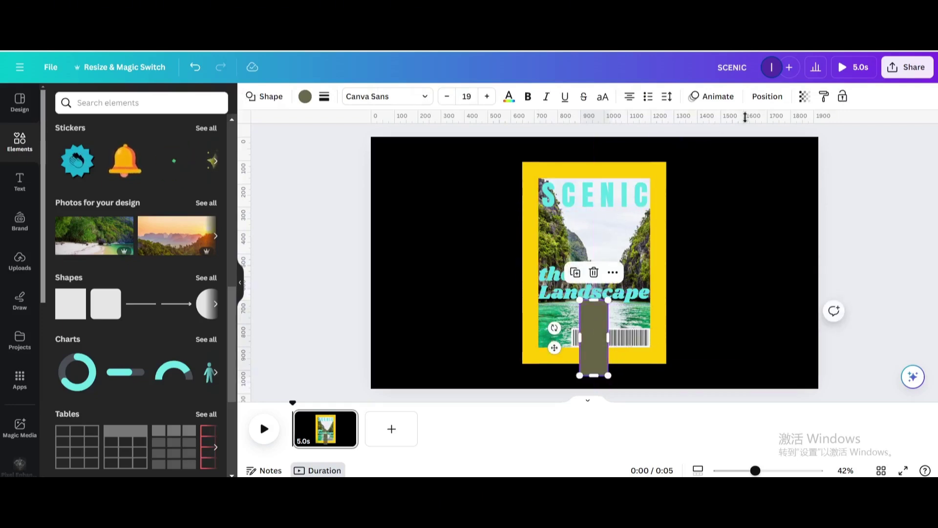
click(804, 96)
drag(767, 143, 703, 141)
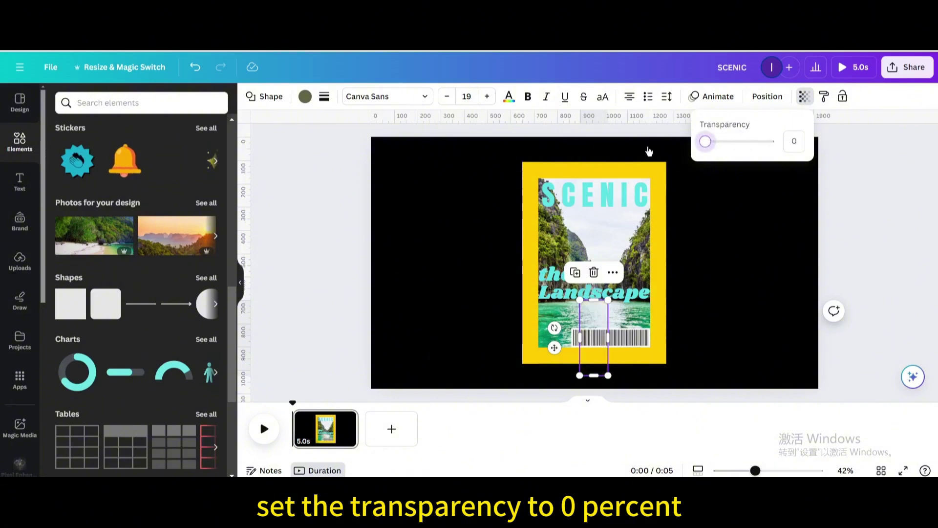
drag(589, 296, 594, 300)
drag(596, 332, 591, 170)
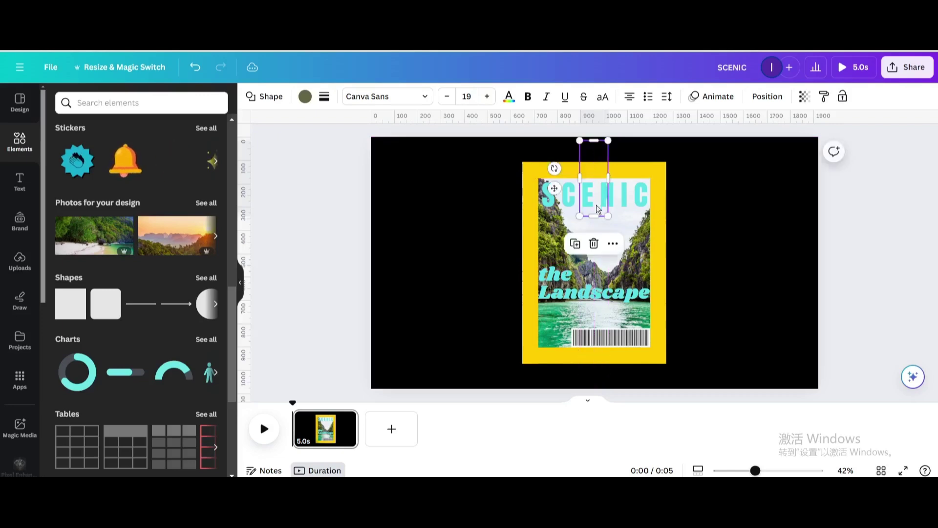
Place transparent copies beside SCENIC and on the left edge, then select the barcode rectangle with the bottom box.
click(579, 246)
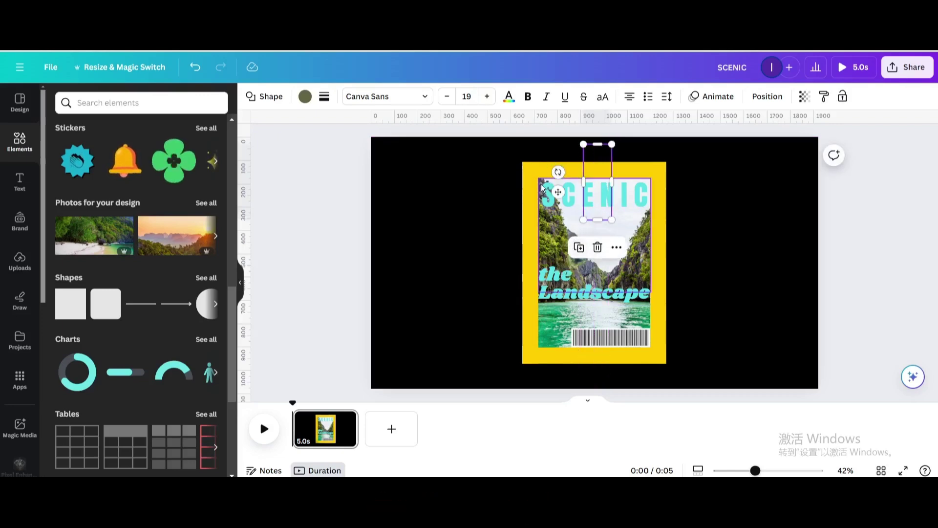
drag(558, 172, 598, 157)
drag(589, 192, 645, 258)
key(ctrl+d)
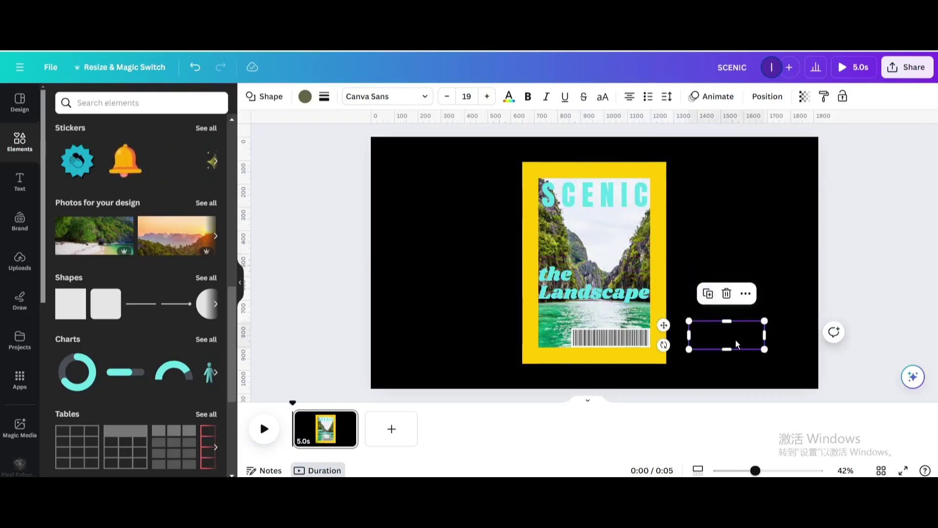
drag(733, 336, 538, 249)
shift+click(597, 338)
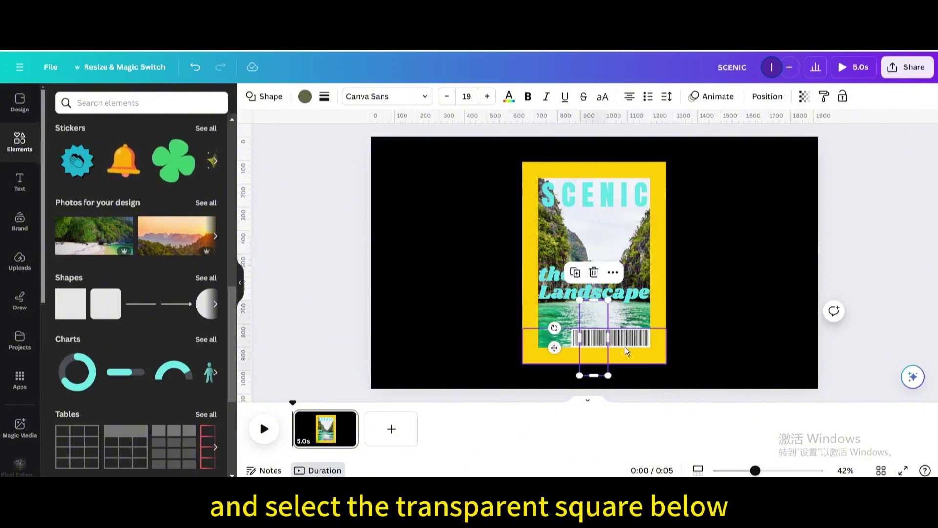
shift+click(626, 347)
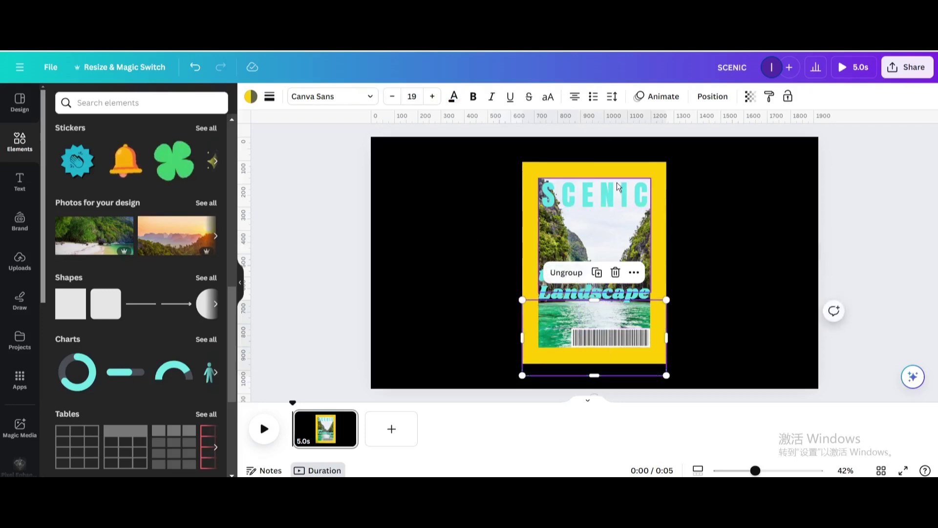
Group the top yellow strip with the tall transparent rectangle over SCENIC.
click(597, 193)
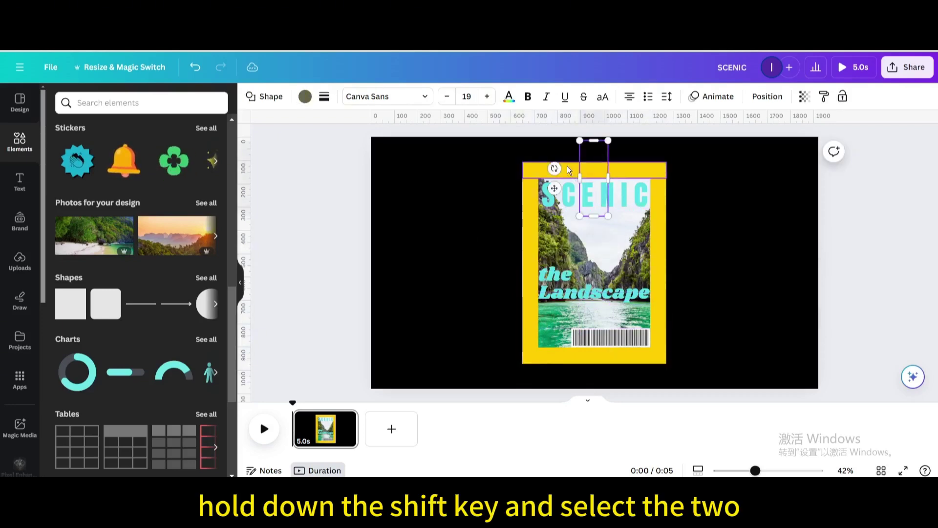
shift+click(568, 167)
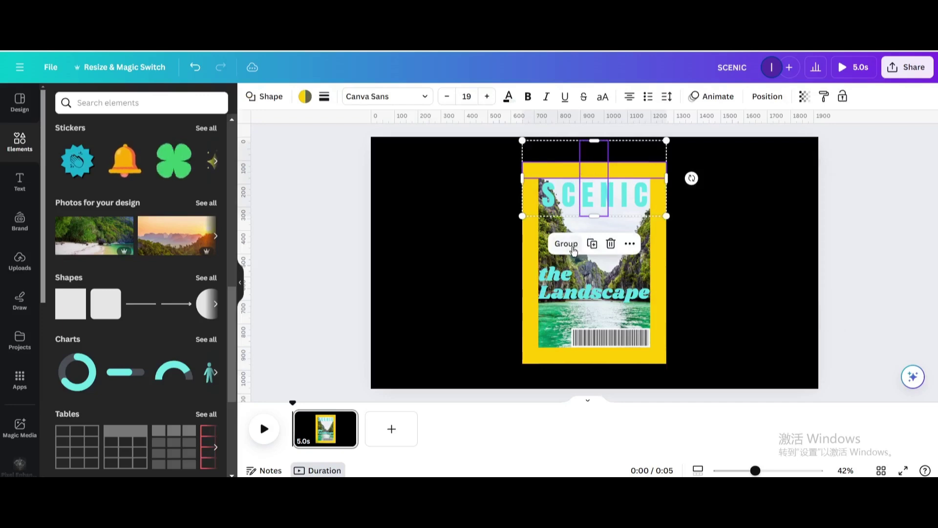
click(566, 243)
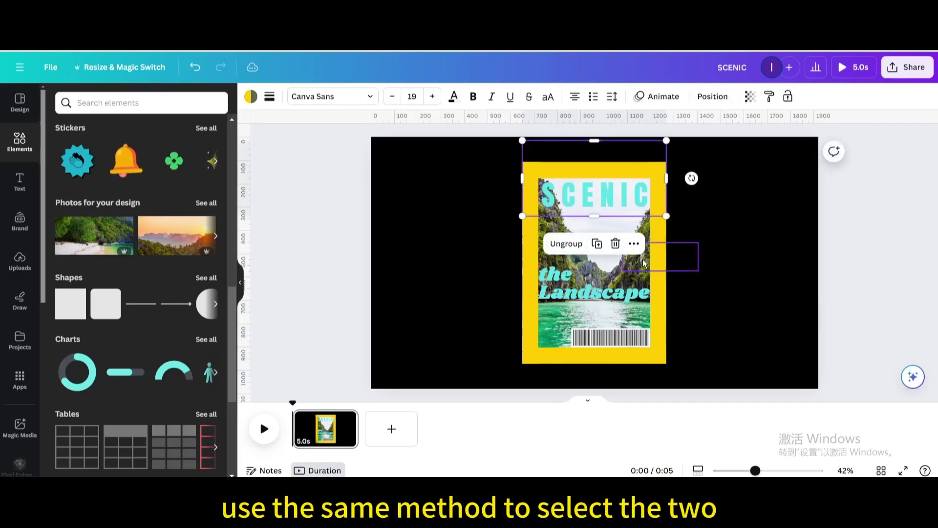
Group each black side panel with its neighbouring small transparent rectangle.
click(653, 263)
shift+click(728, 244)
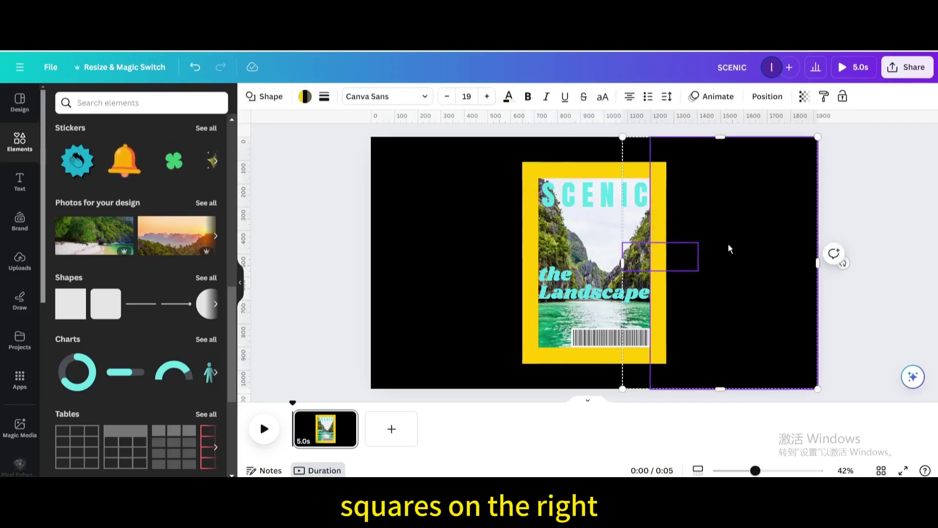
click(691, 168)
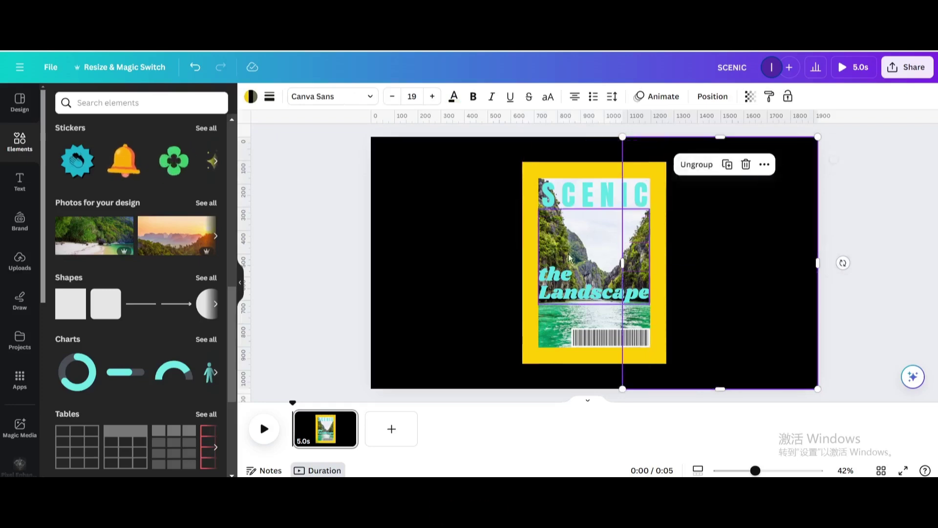
click(548, 255)
shift+click(450, 218)
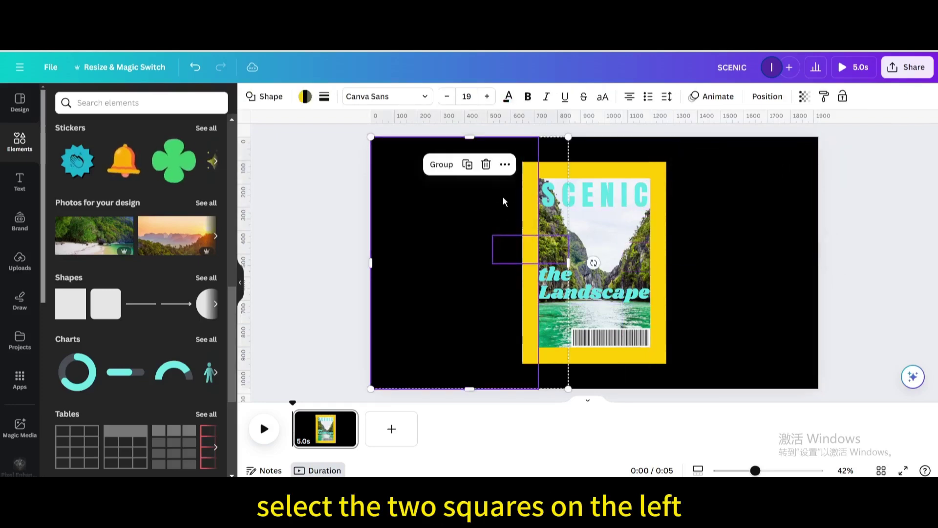
click(441, 164)
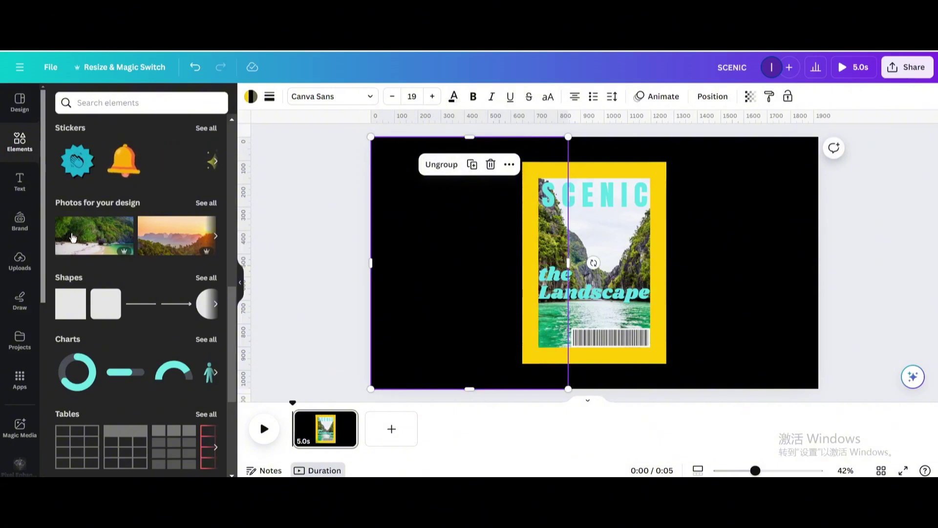
click(20, 181)
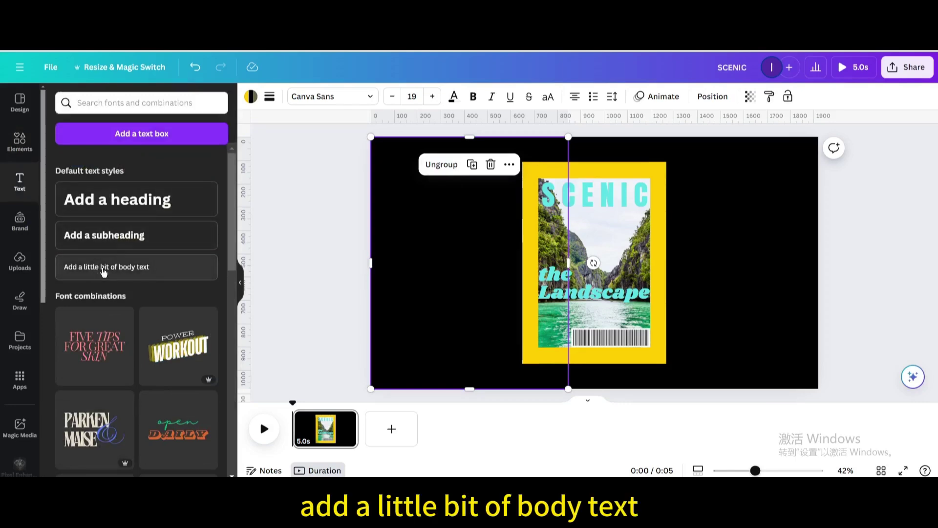
Add white body text 'thailand' and move it onto the right black area.
click(104, 267)
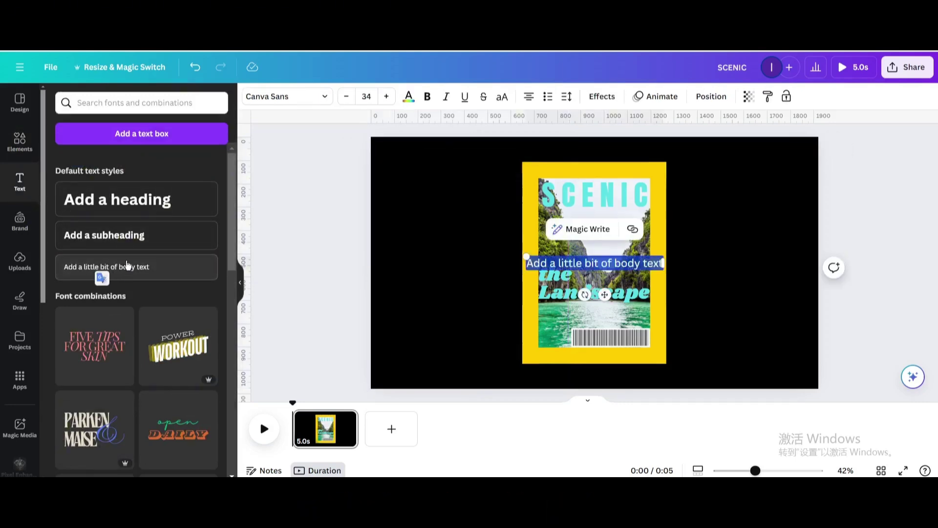
text(tha)
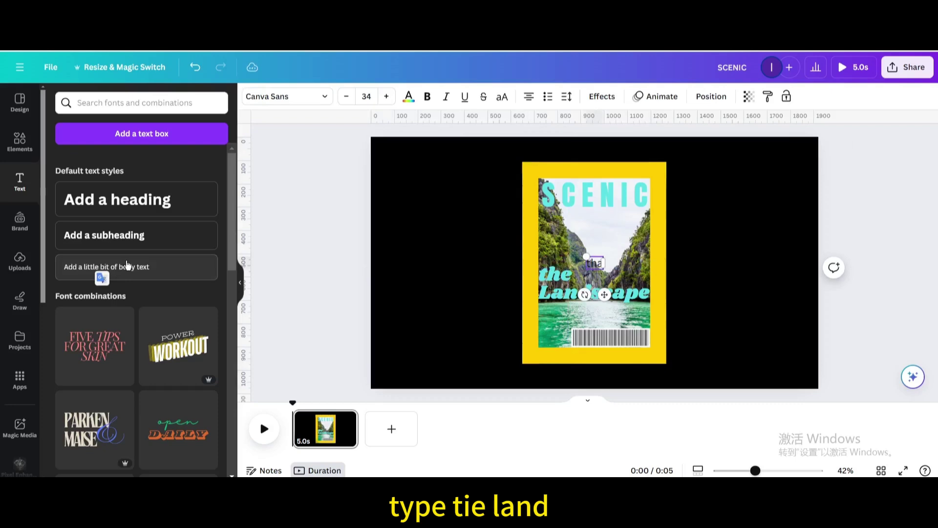
text(ila)
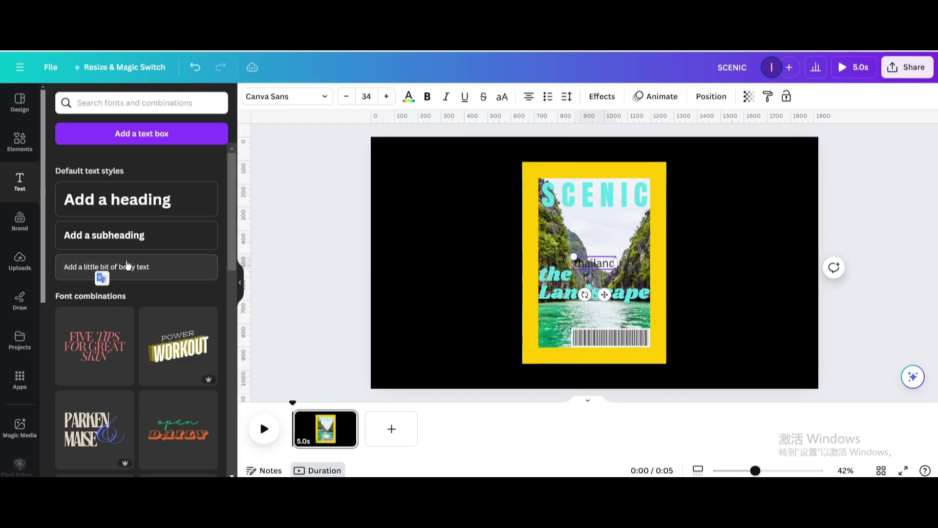
text(nd)
key(Return)
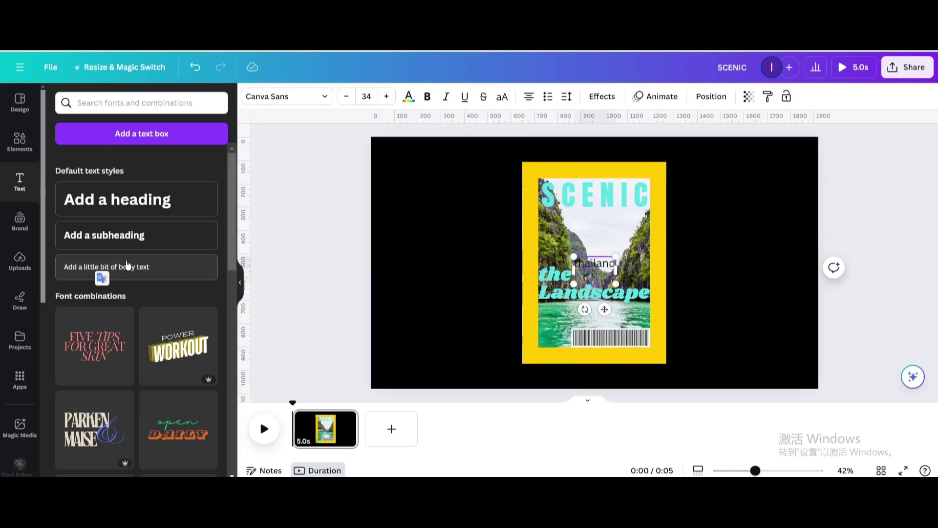
click(453, 267)
click(606, 274)
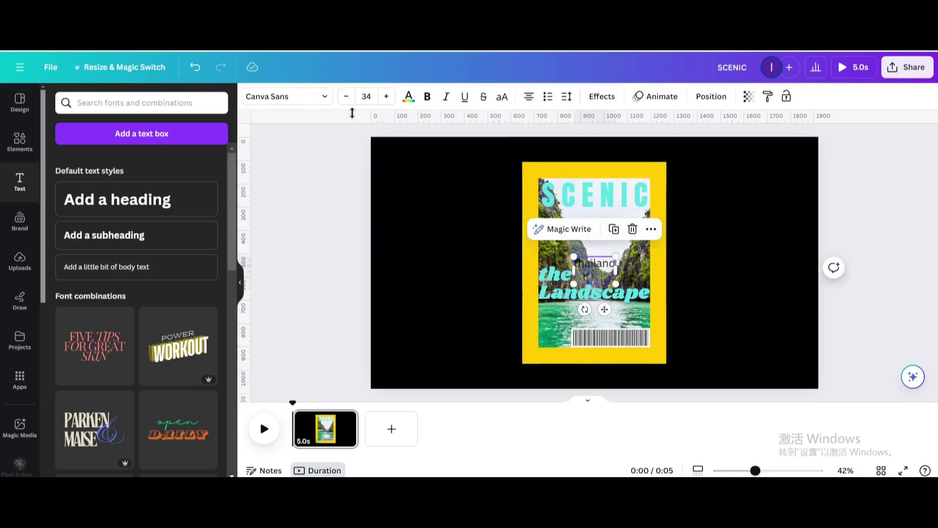
click(408, 98)
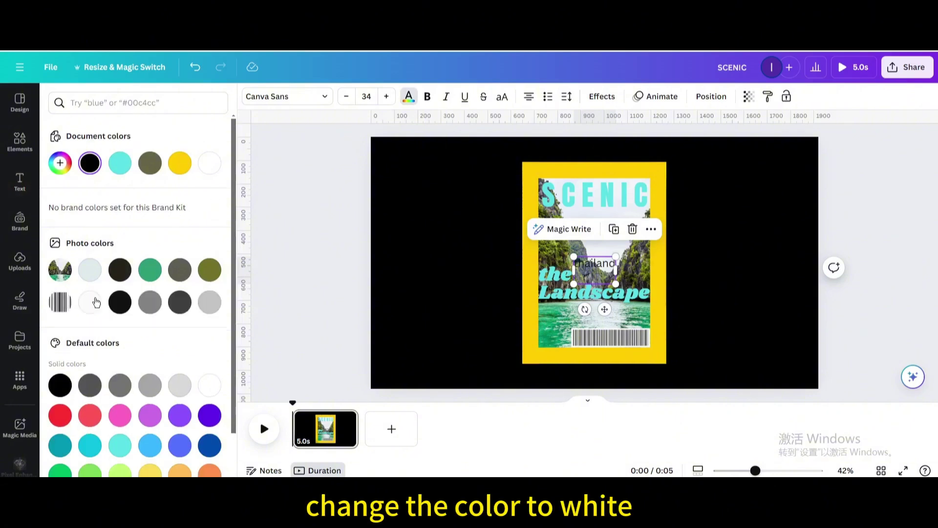
click(209, 386)
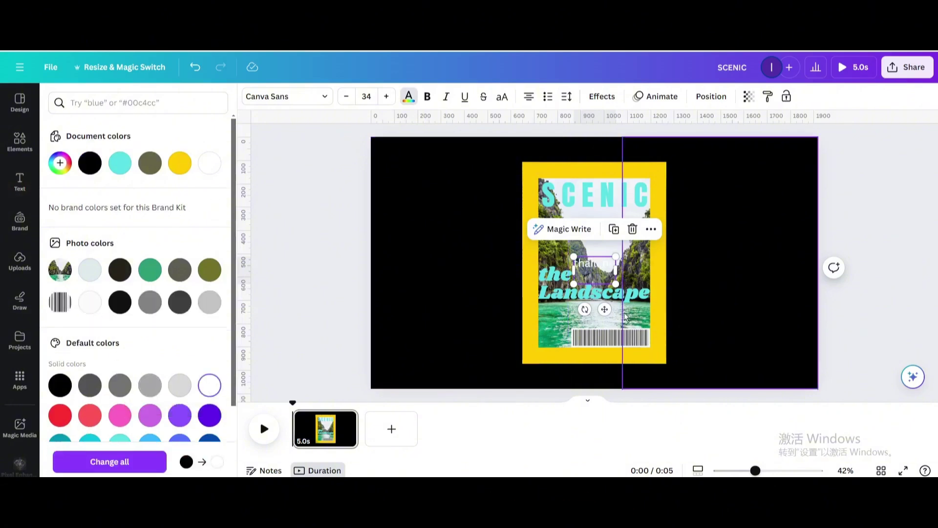
drag(605, 309, 733, 315)
Paste a sentence about Thailand's monarchy and Bangkok below 'thailand' and narrow the text box.
double_click(738, 277)
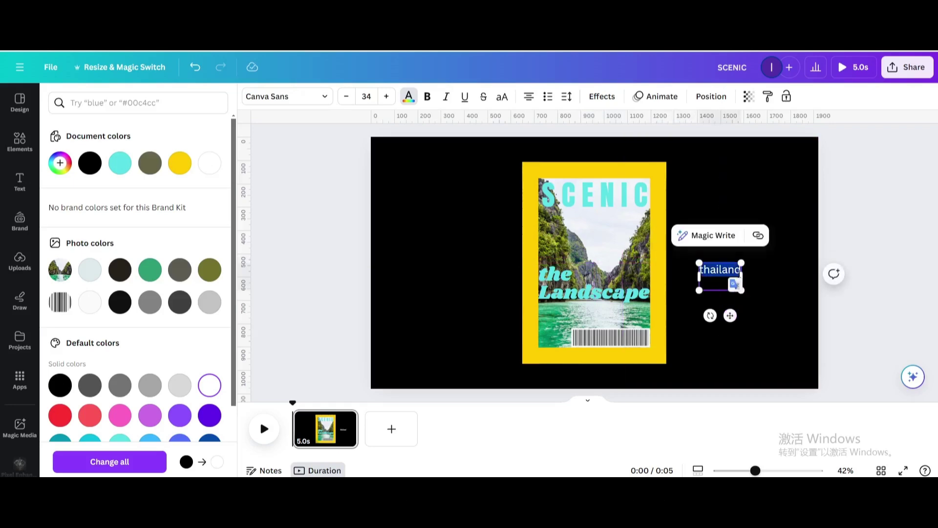
click(738, 276)
key(Return)
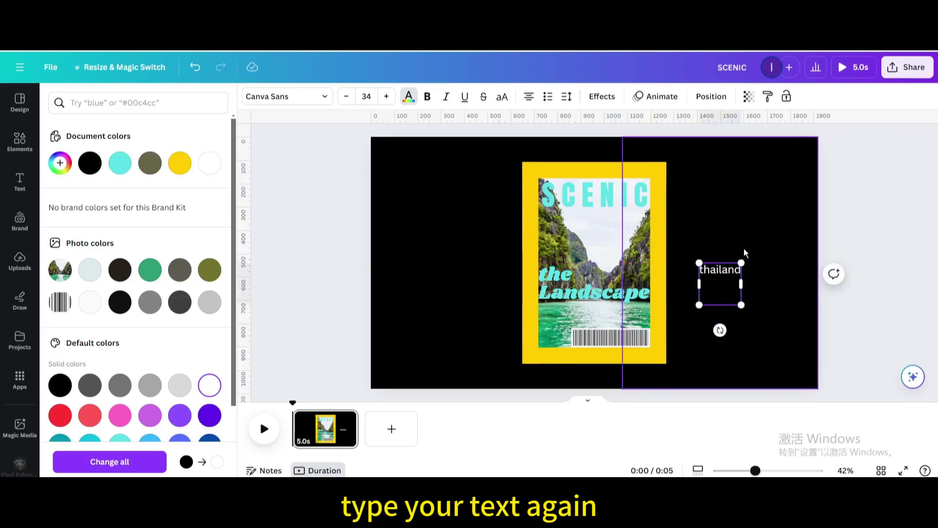
text(It is a constitutional monarchy in Southeast Asia, with Bangkok as its capital and largest city.)
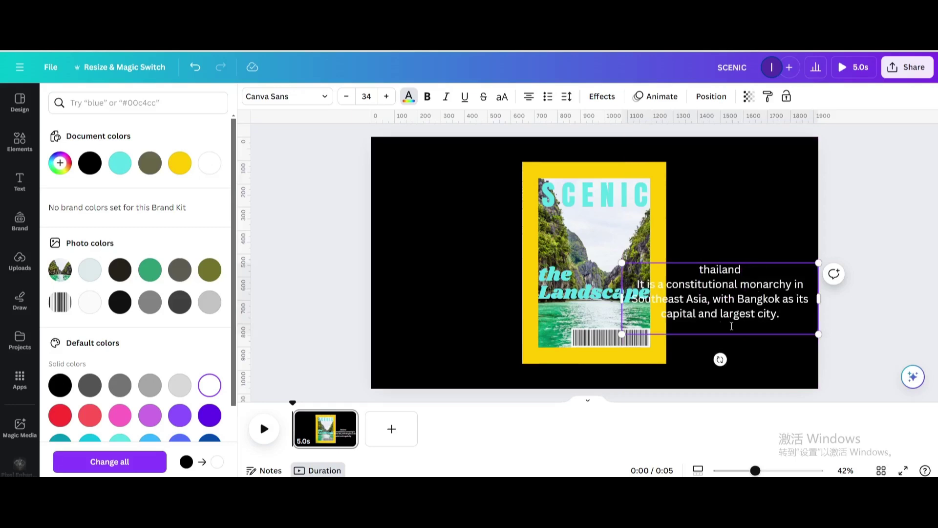
key(BackSpace)
drag(818, 293, 762, 297)
drag(652, 300, 756, 287)
click(194, 67)
click(709, 288)
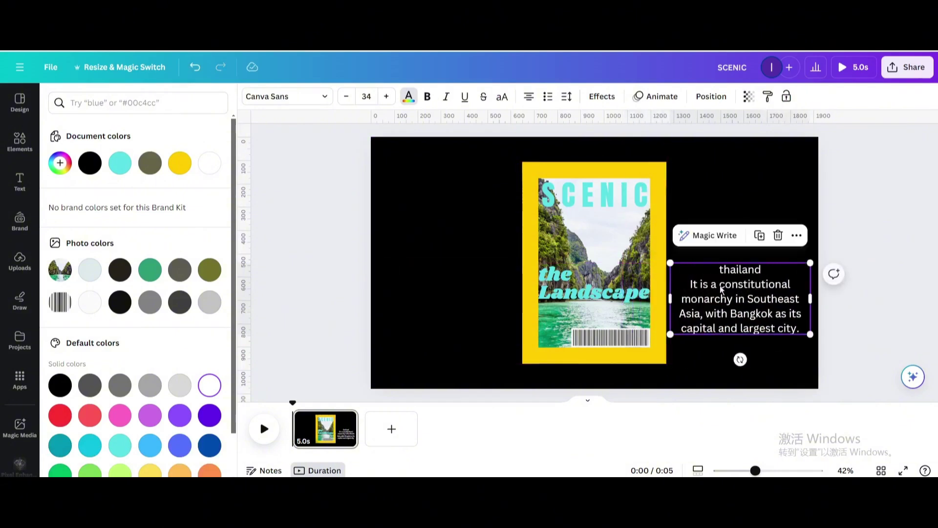
Set the Thailand text in Cooper Hewitt and make the title uppercase THAILAND.
click(325, 97)
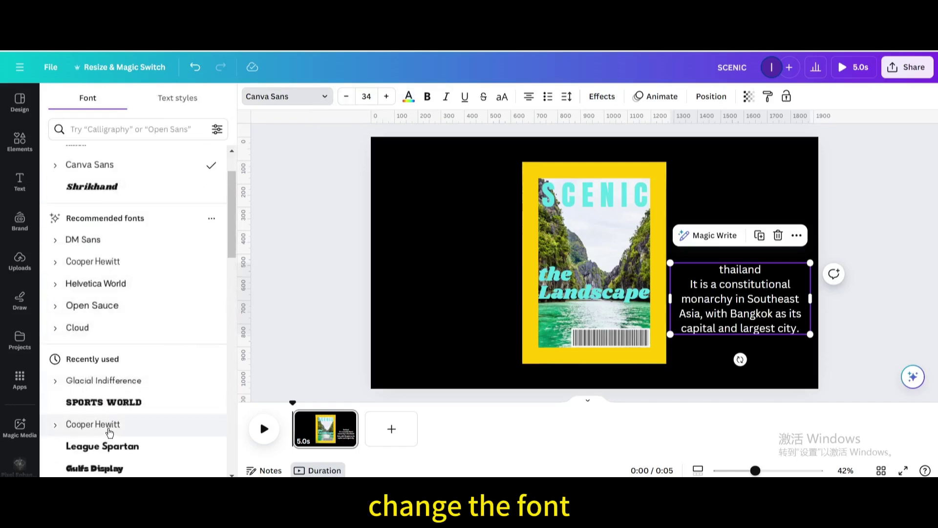
click(109, 434)
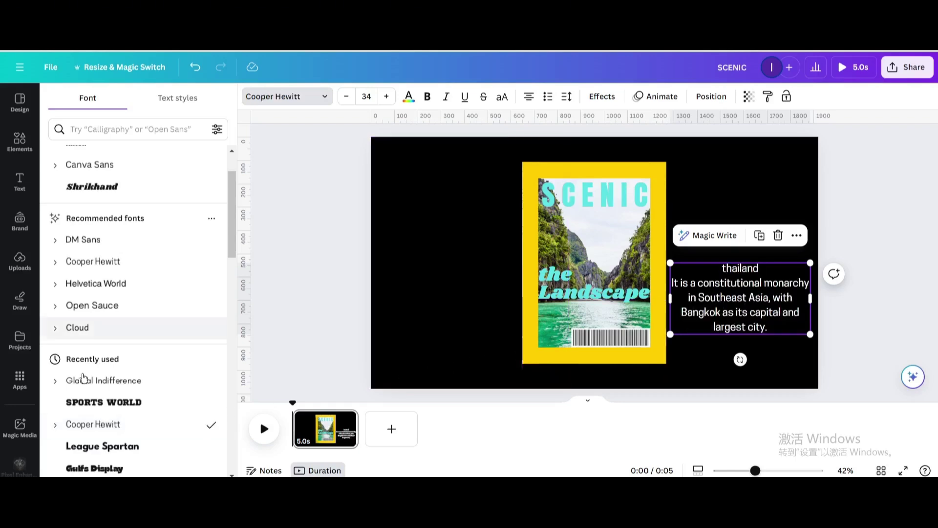
click(762, 269)
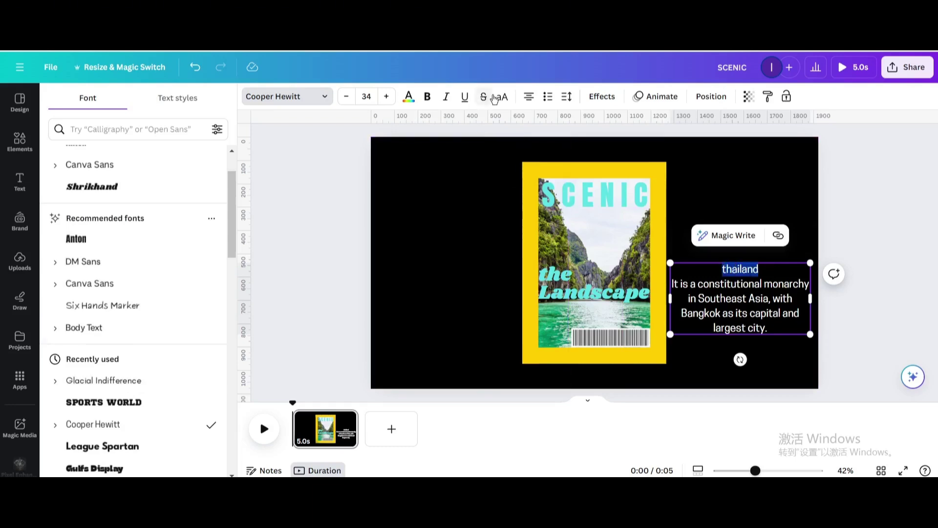
click(714, 288)
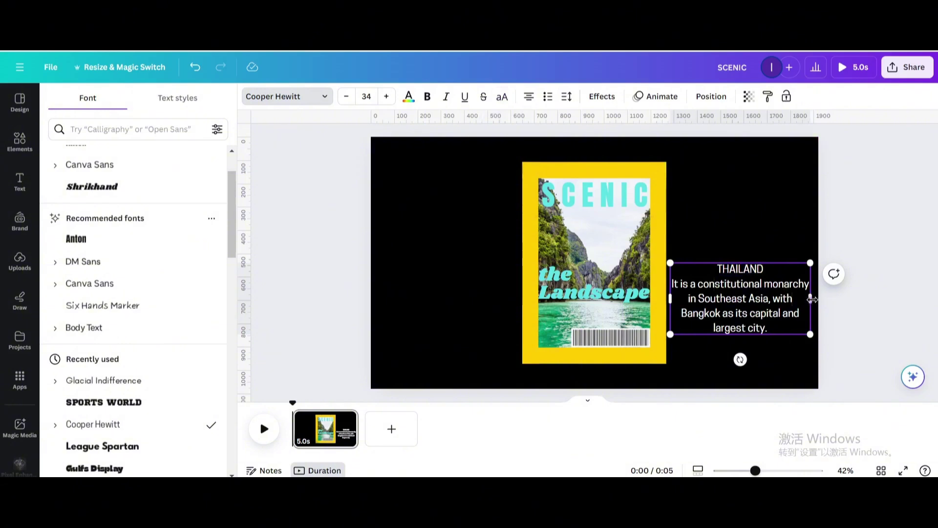
Narrow the text box, add blank lines above THAILAND, and move it below the page.
drag(807, 300, 796, 300)
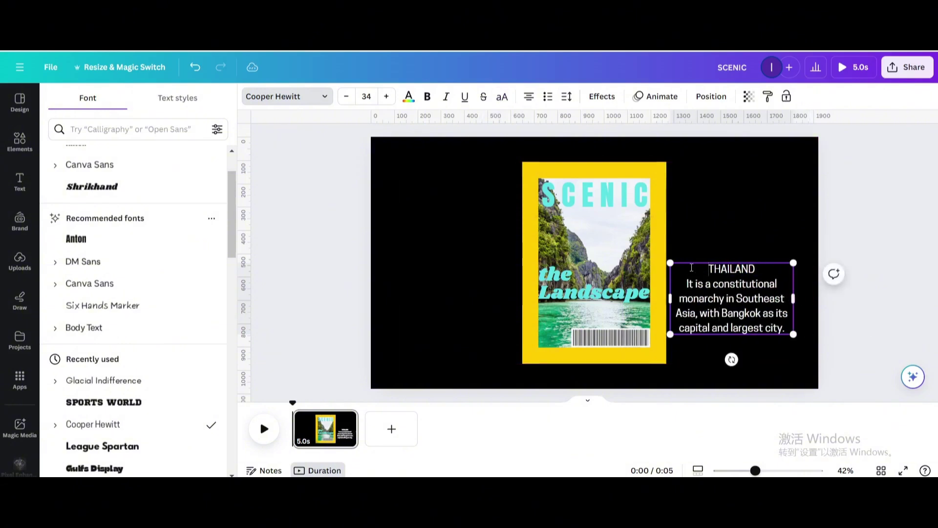
click(694, 268)
key(Return)
key(Return)
key(Return)
key(Return)
key(Return)
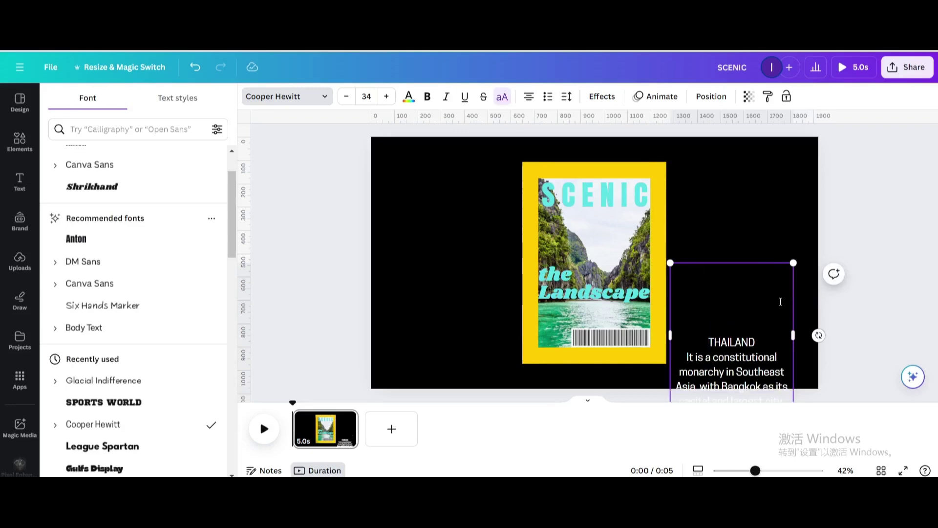
key(Escape)
click(738, 236)
click(746, 290)
drag(751, 305, 757, 361)
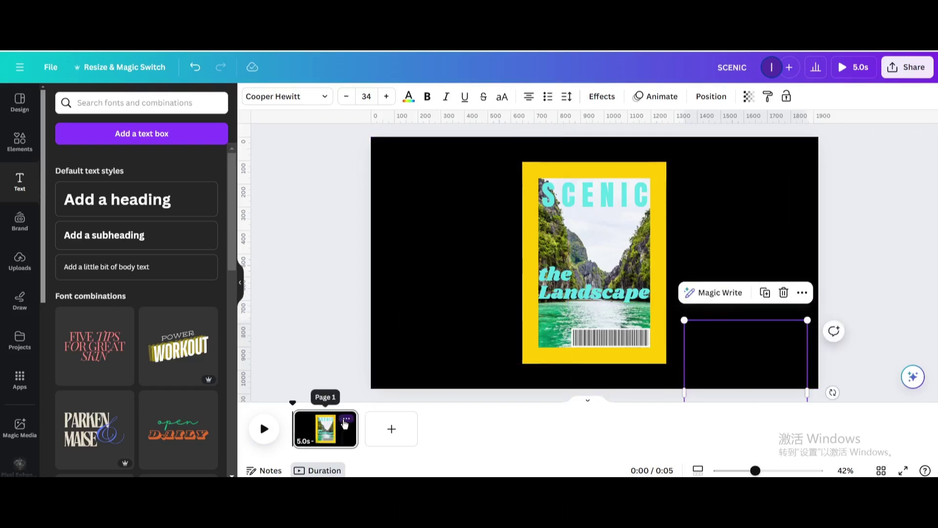
Duplicate the page, then enlarge the left black panel and push it off the left edge.
click(346, 420)
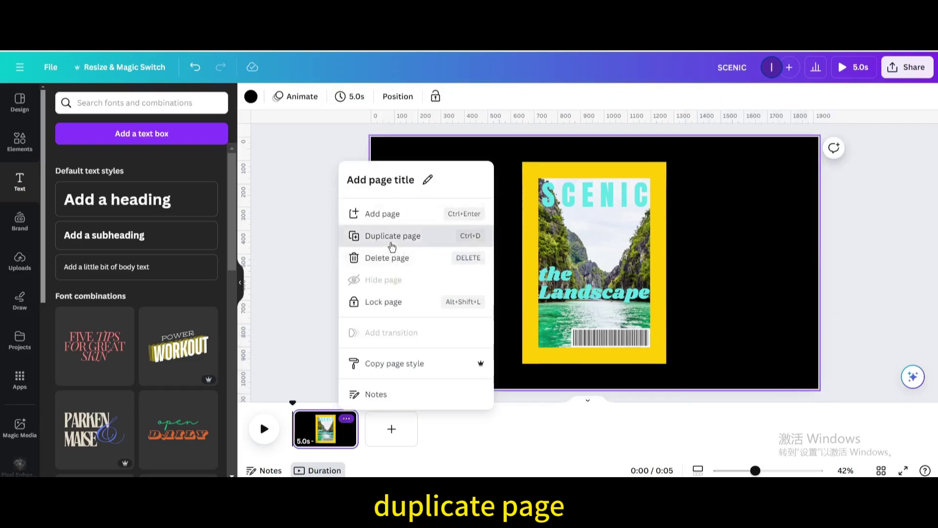
click(391, 246)
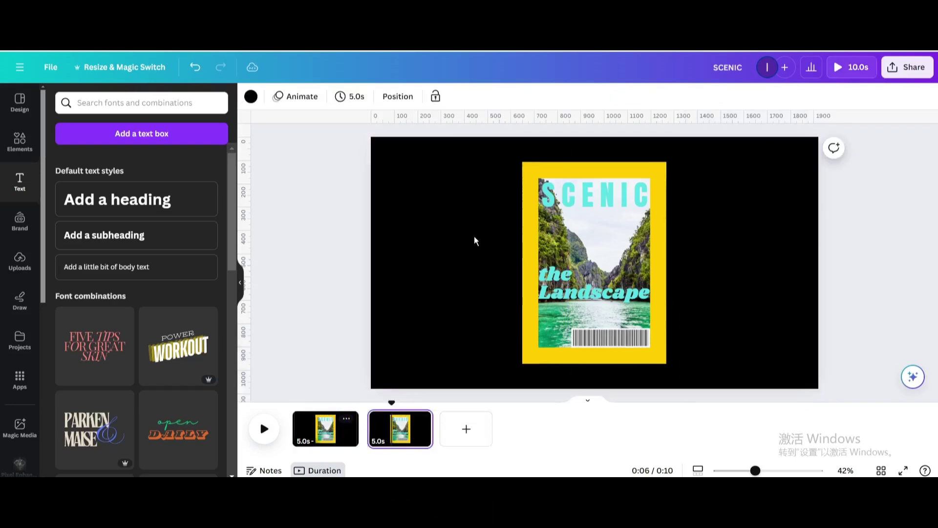
click(446, 222)
scroll(415, 191, down, 3)
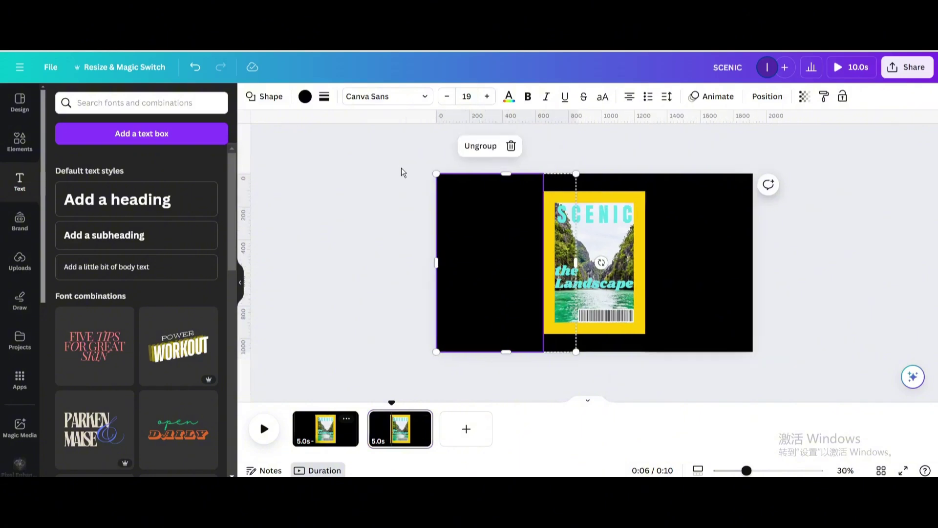
drag(433, 175, 390, 178)
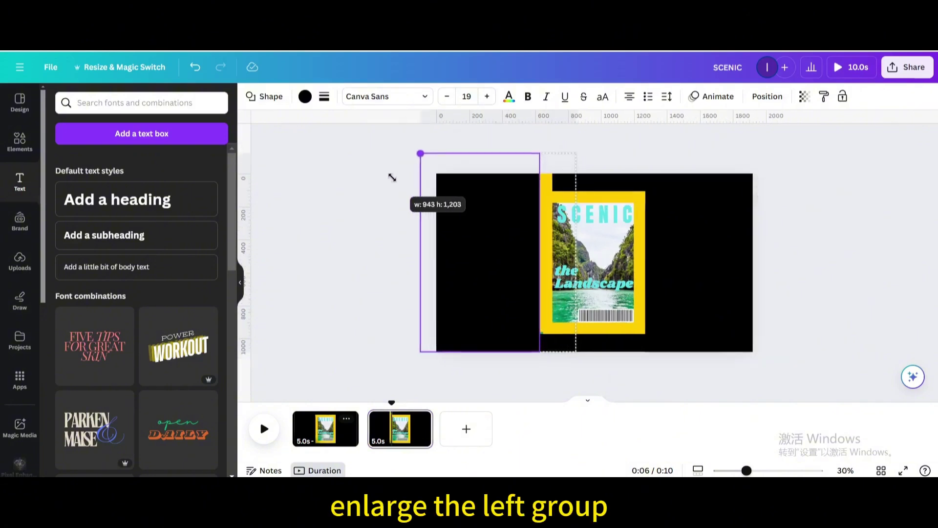
drag(420, 351, 383, 363)
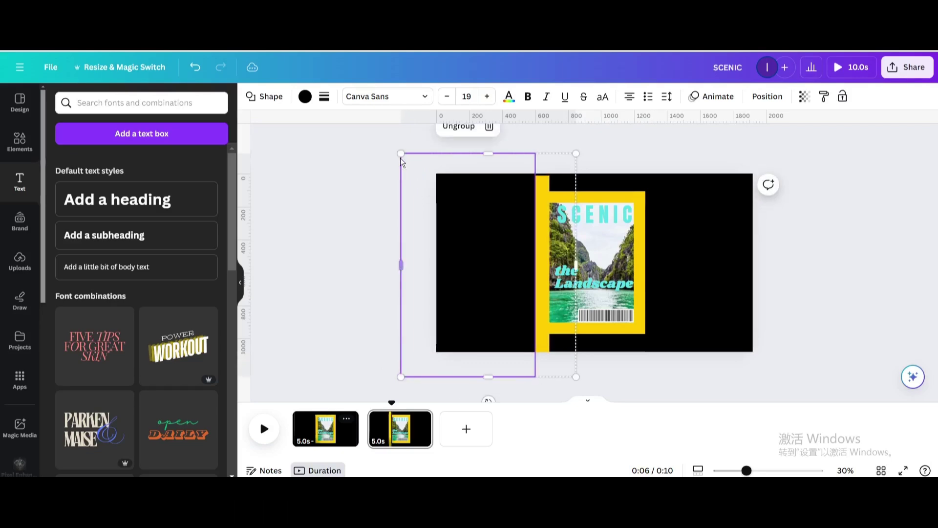
drag(395, 154, 394, 151)
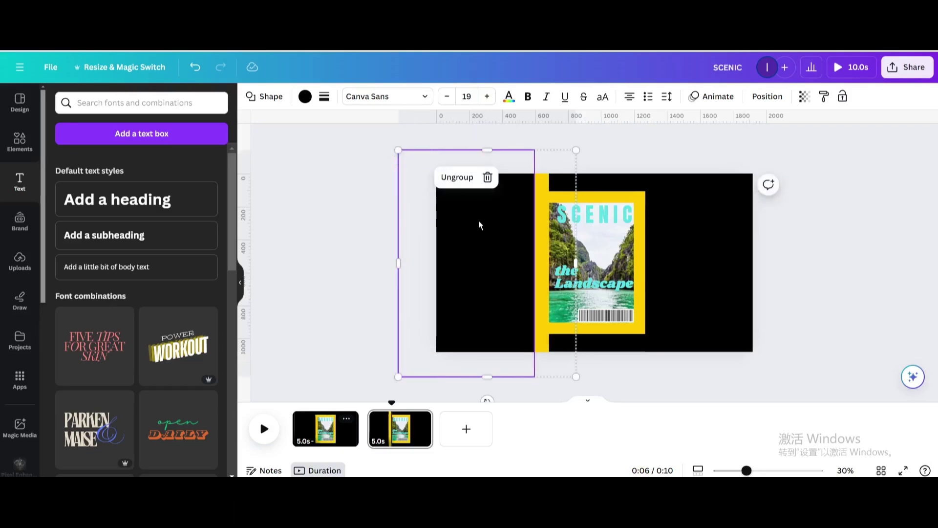
drag(489, 239, 692, 244)
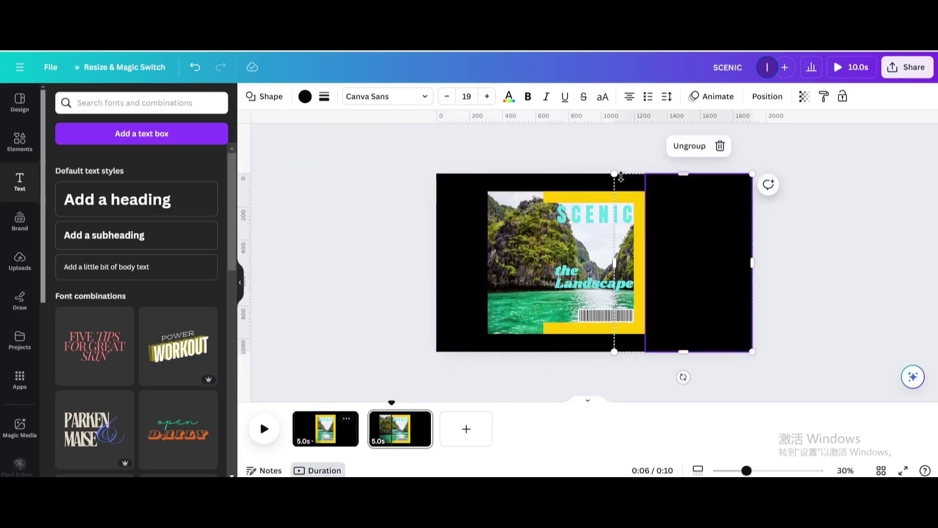
Enlarge the right black panel to match and push it off the right edge.
drag(614, 173, 596, 150)
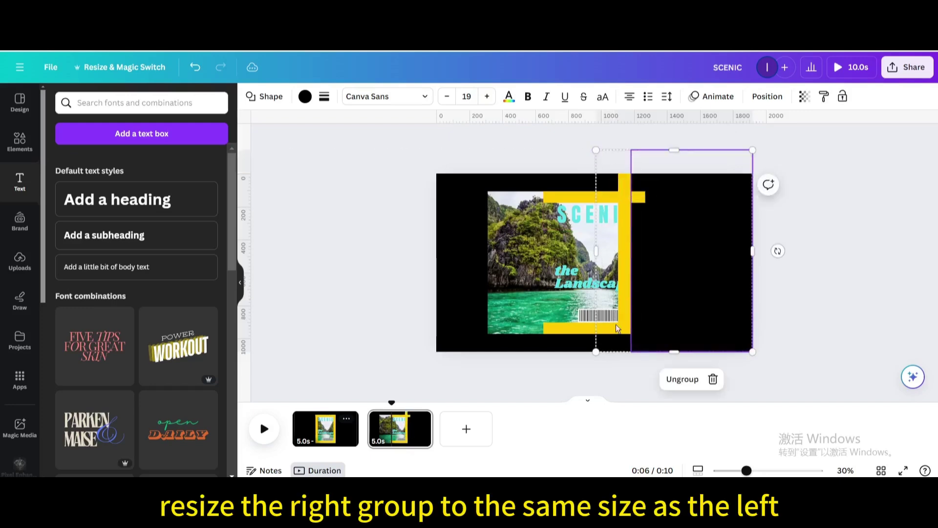
drag(596, 351, 577, 376)
drag(650, 285, 776, 283)
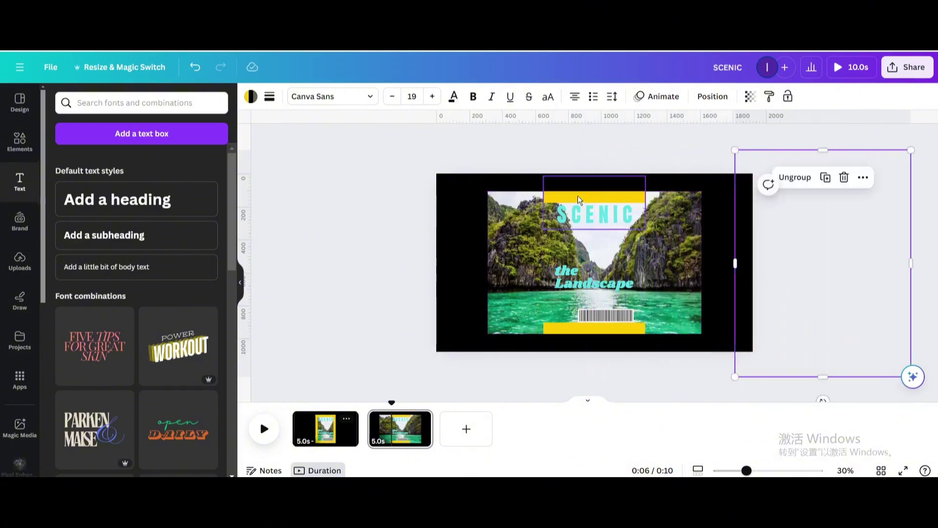
Enlarge the top yellow bar and the bottom bar-with-barcode groups and move them off-page.
click(568, 196)
drag(546, 178, 497, 184)
drag(644, 158, 684, 157)
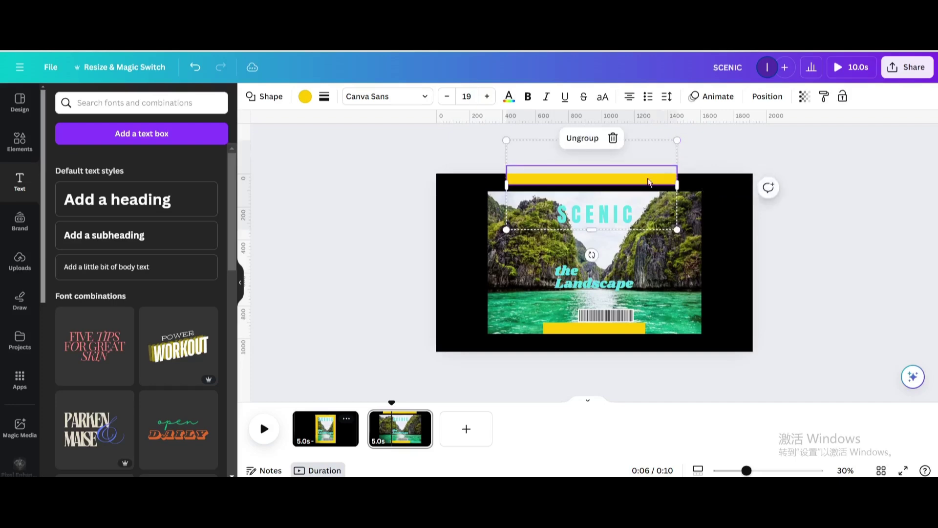
drag(609, 177, 608, 157)
click(597, 323)
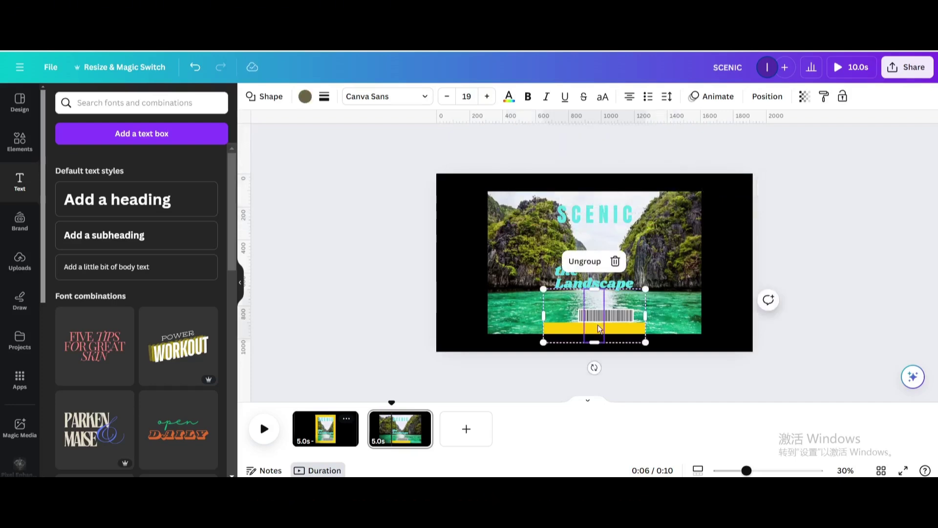
drag(543, 342, 507, 361)
drag(645, 361, 676, 378)
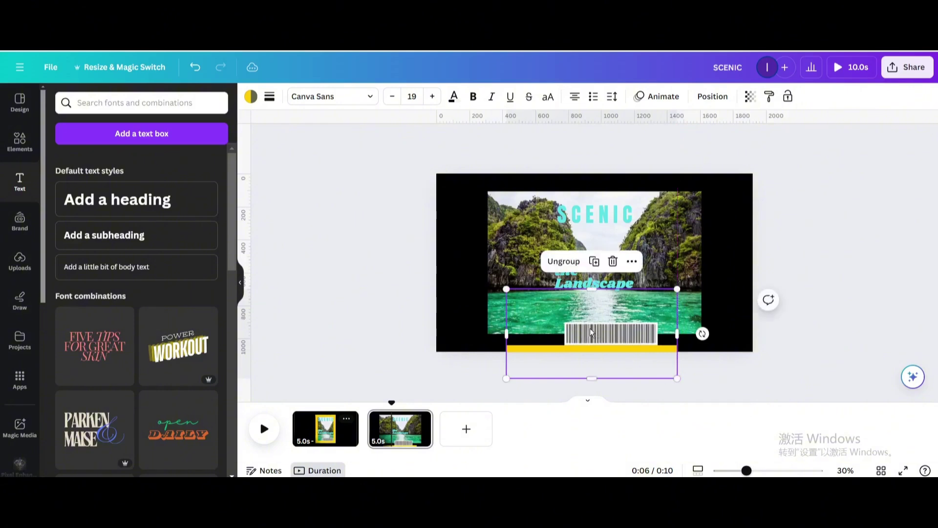
drag(588, 322, 588, 367)
Move SCENIC above and 'the Landscape' below the page, then enlarge the photo toward the top-left.
click(590, 213)
drag(590, 218, 592, 148)
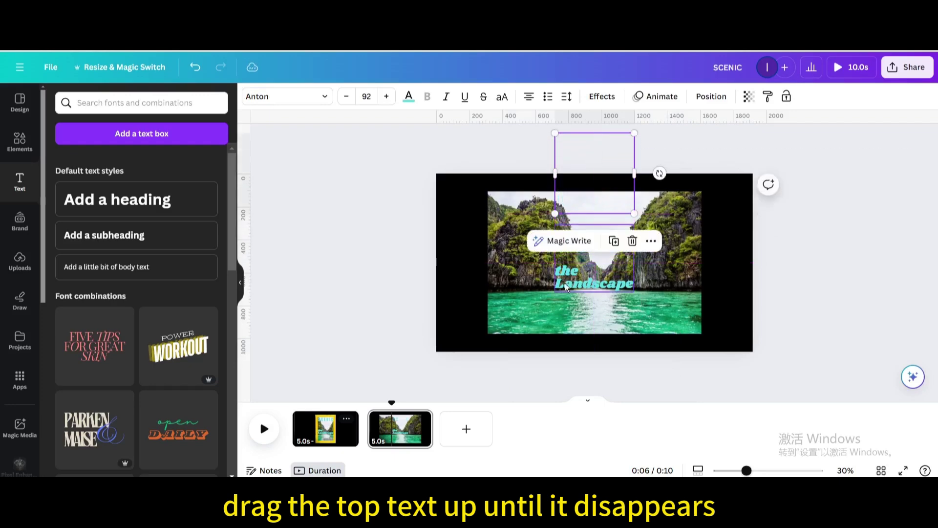
click(575, 282)
drag(577, 282, 584, 367)
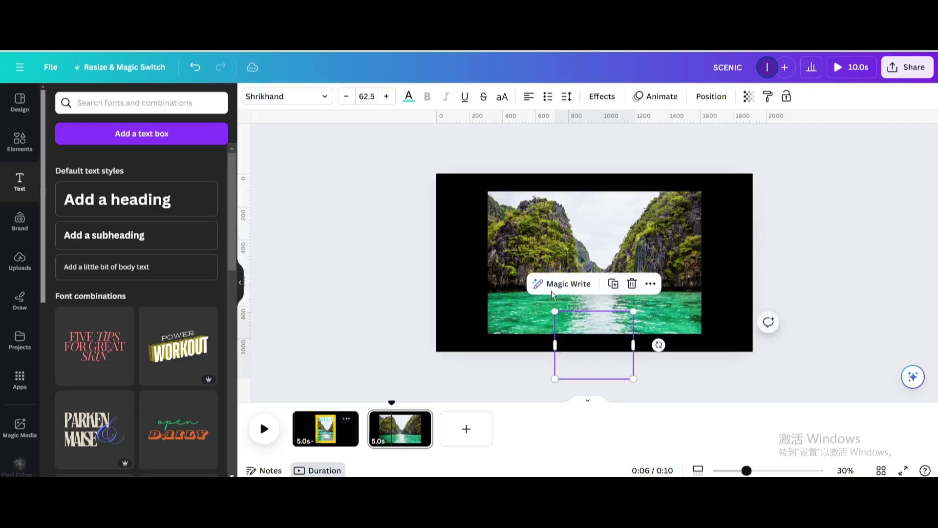
click(505, 219)
drag(488, 192, 421, 177)
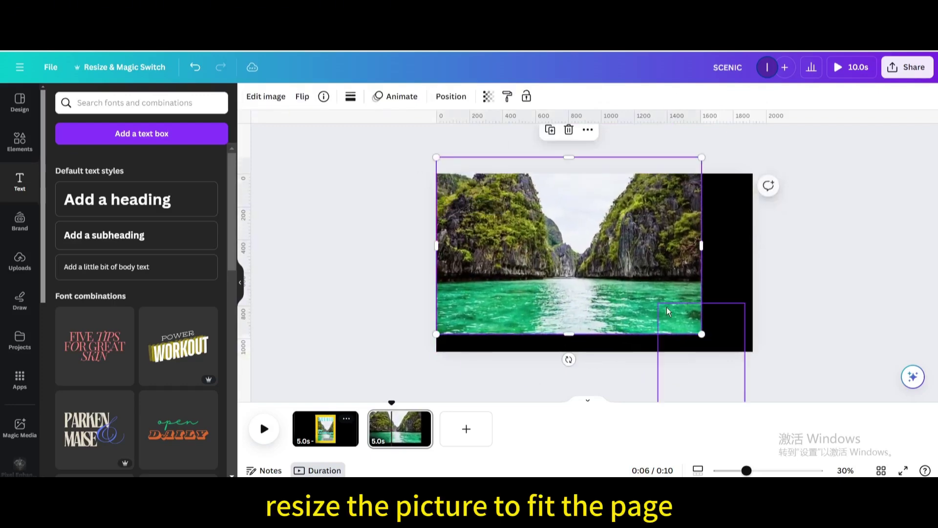
Stretch the lagoon photo over page 2 and bring THAILAND text onto it, enlarged to about 58.8 pt.
drag(702, 334, 758, 370)
drag(721, 395, 713, 277)
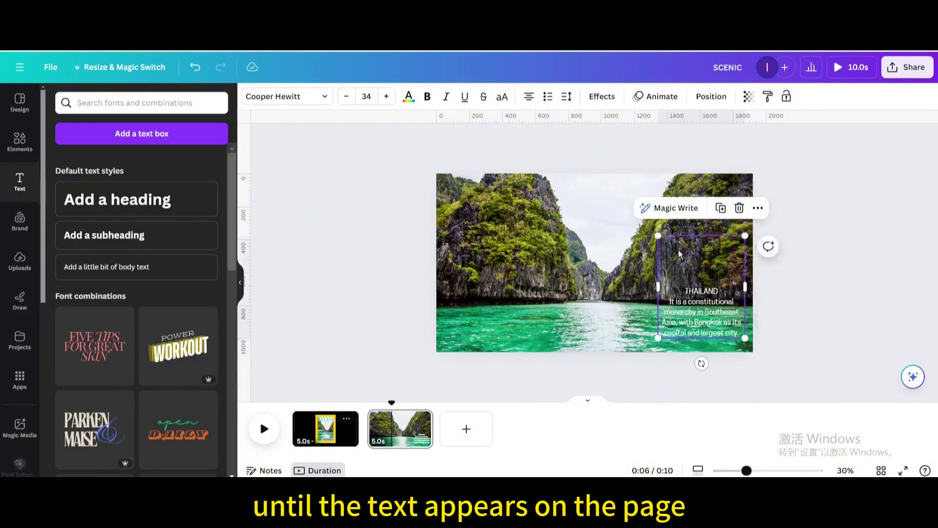
drag(658, 237, 535, 218)
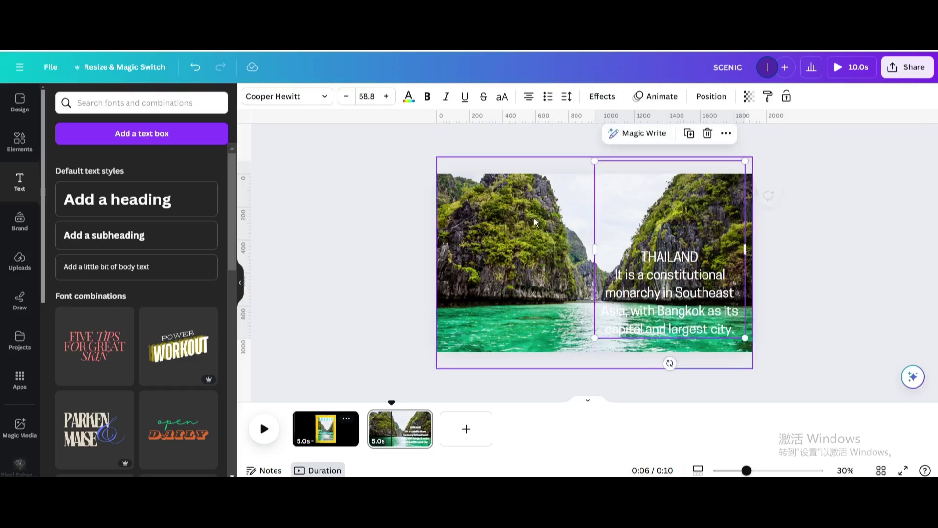
click(831, 277)
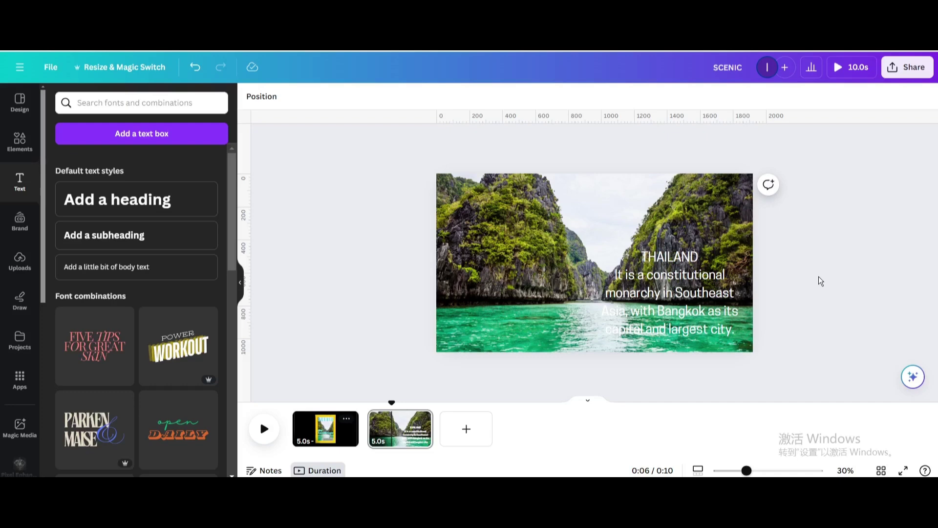
click(716, 285)
click(643, 373)
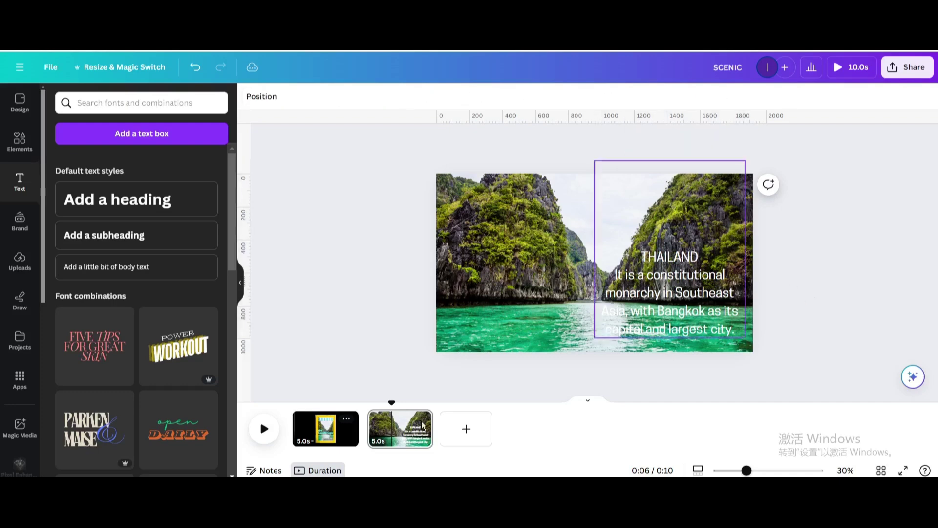
Add a 2.5-second Match & Move transition between the pages and preview it full screen.
click(362, 438)
click(73, 304)
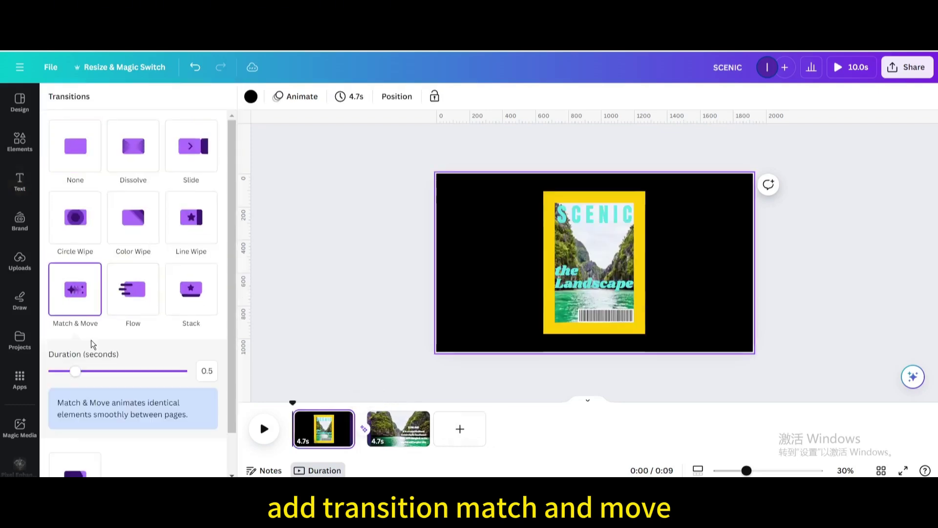
drag(84, 370, 197, 388)
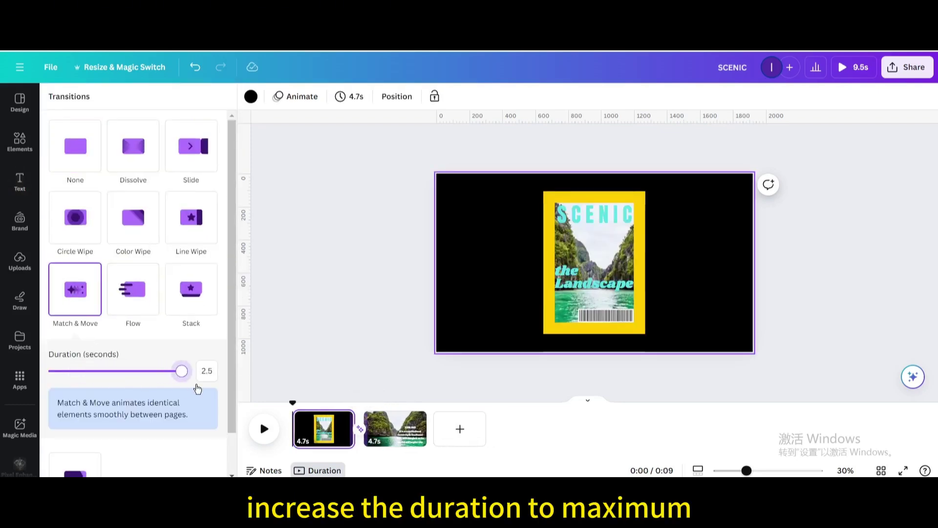
click(320, 303)
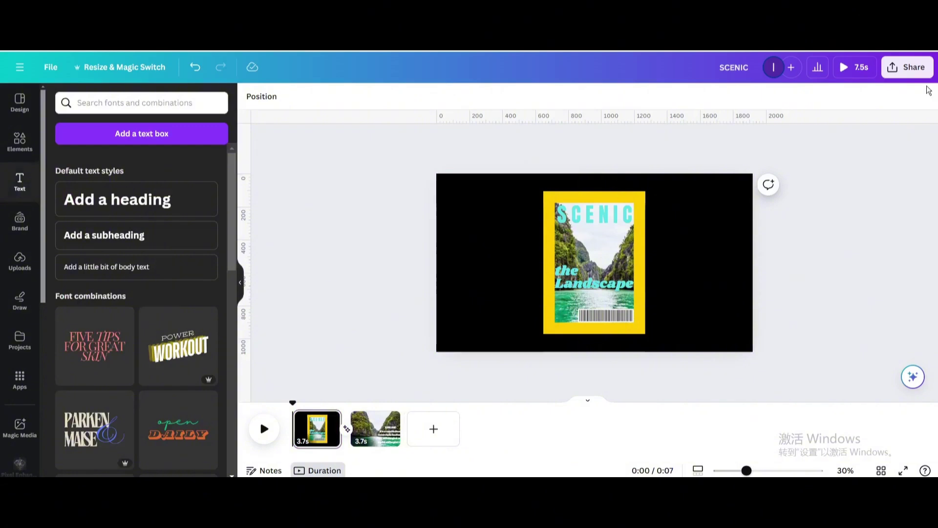
click(863, 69)
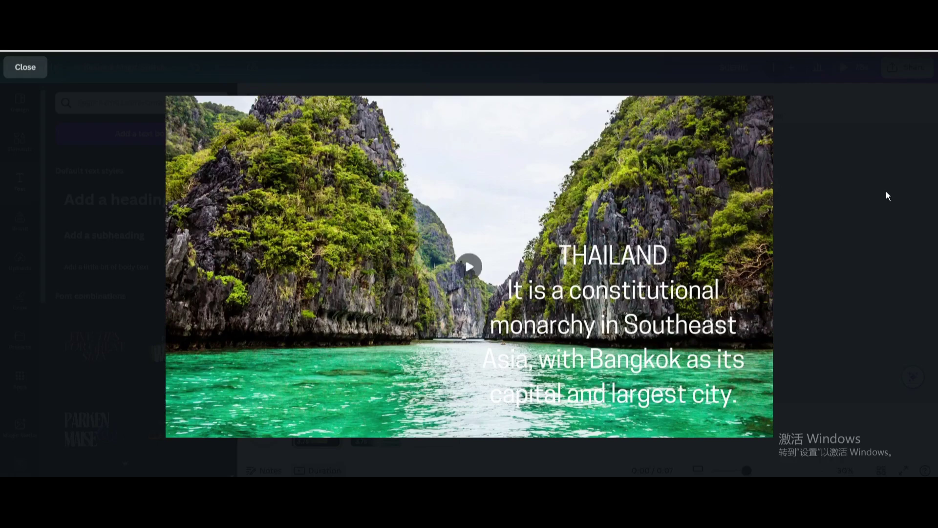
key(Escape)
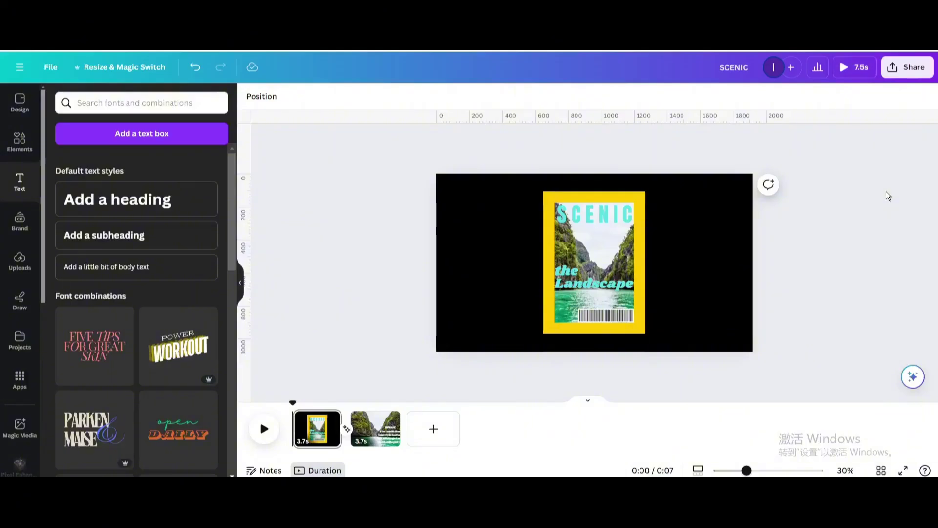
Download both pages of the design as a 1080p MP4 video.
click(890, 59)
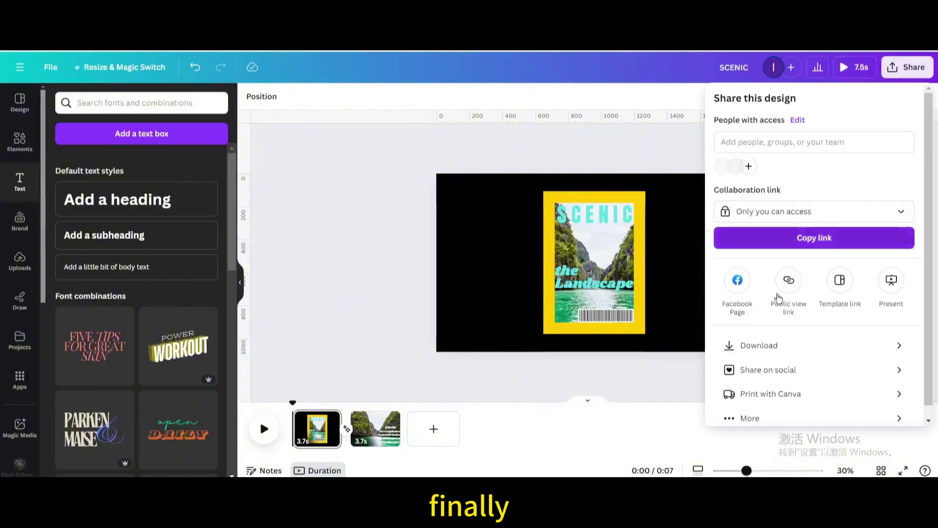
click(759, 344)
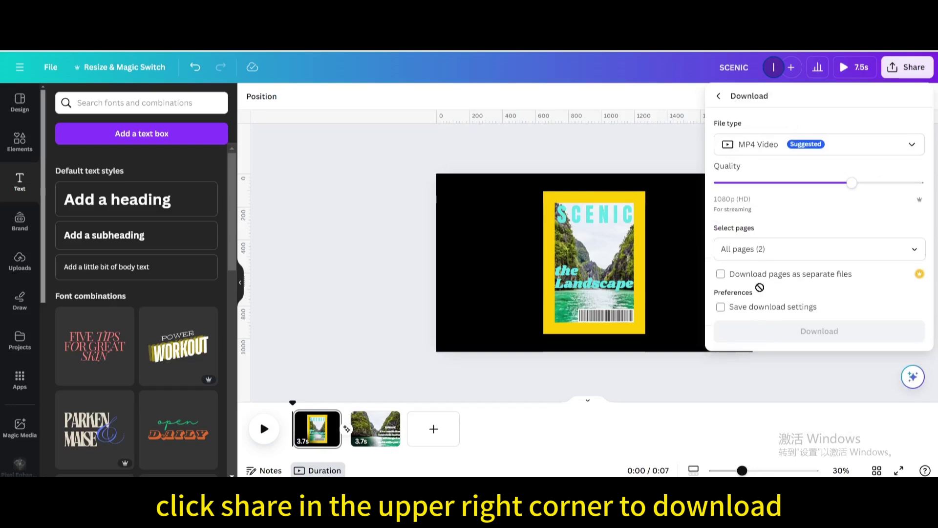
click(802, 331)
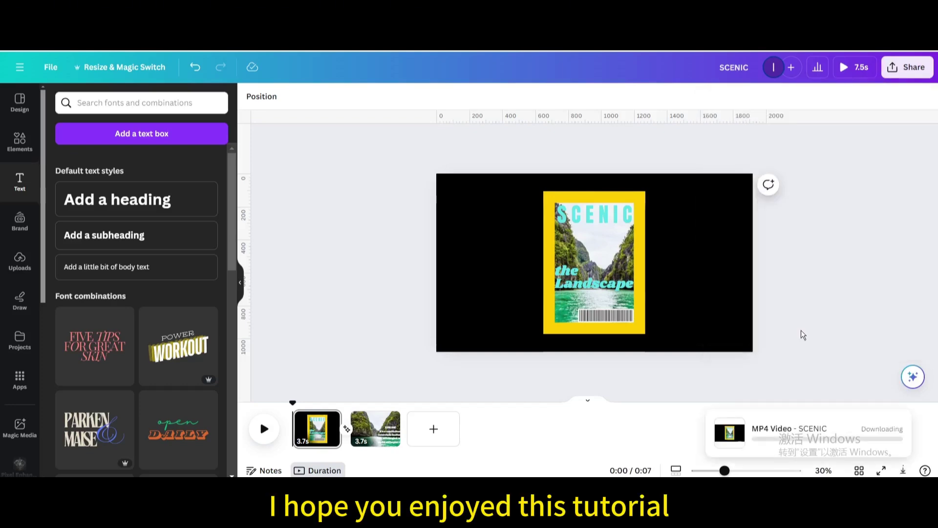